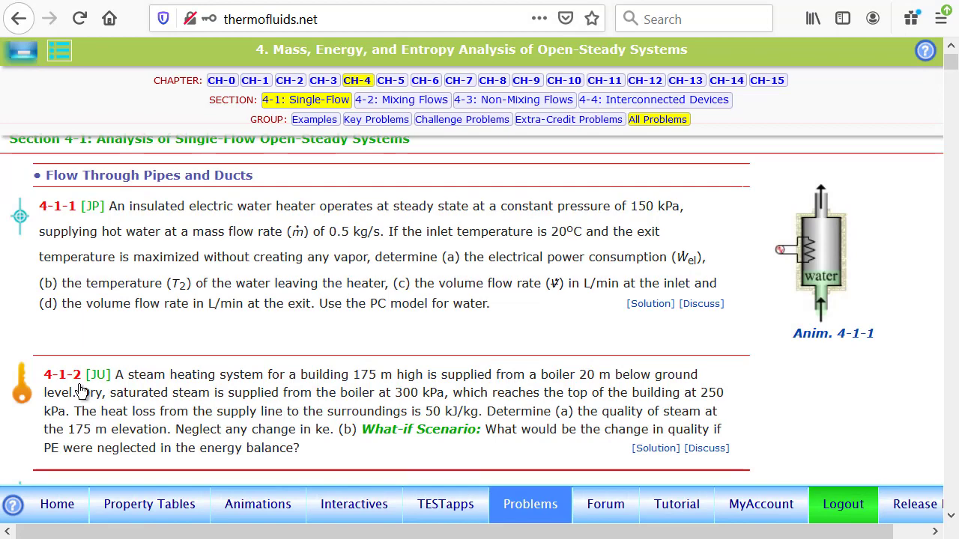
# Show the Chapter 4 example problems and open the unrestricted solution of problem 4-2-9 (Ex: 4-13) on ammonia mixing
pyautogui.click(315, 120)
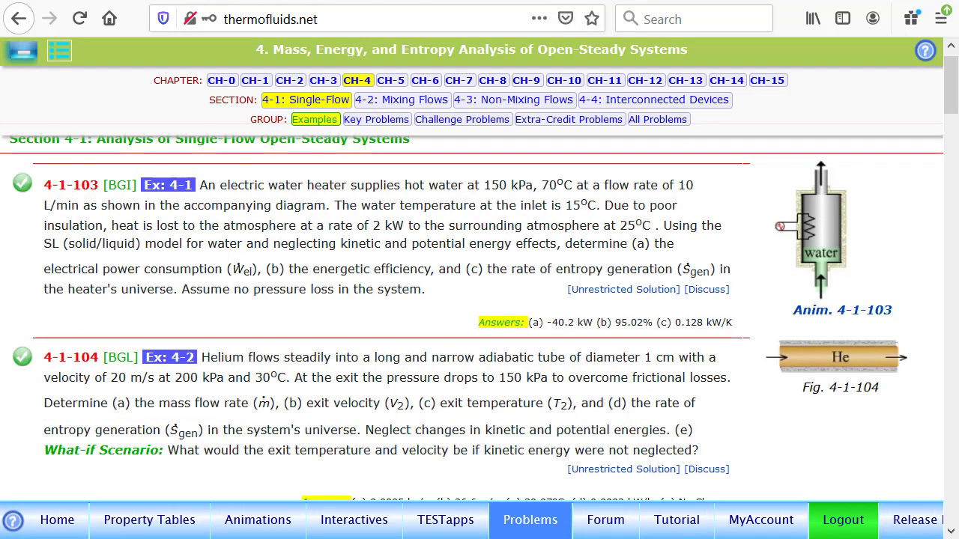
pyautogui.scroll(-5, 319, 124)
pyautogui.scroll(-10, 486, 283)
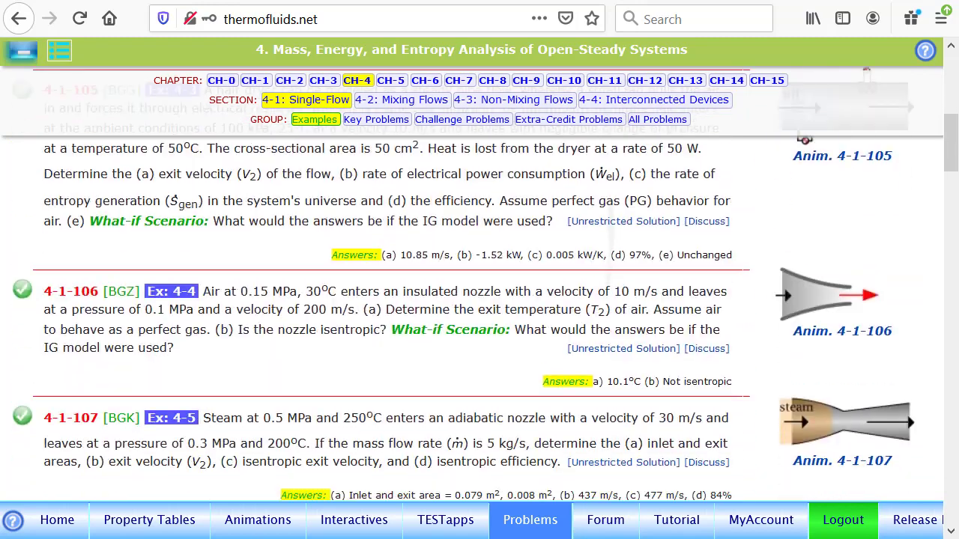
pyautogui.scroll(-10, 342, 412)
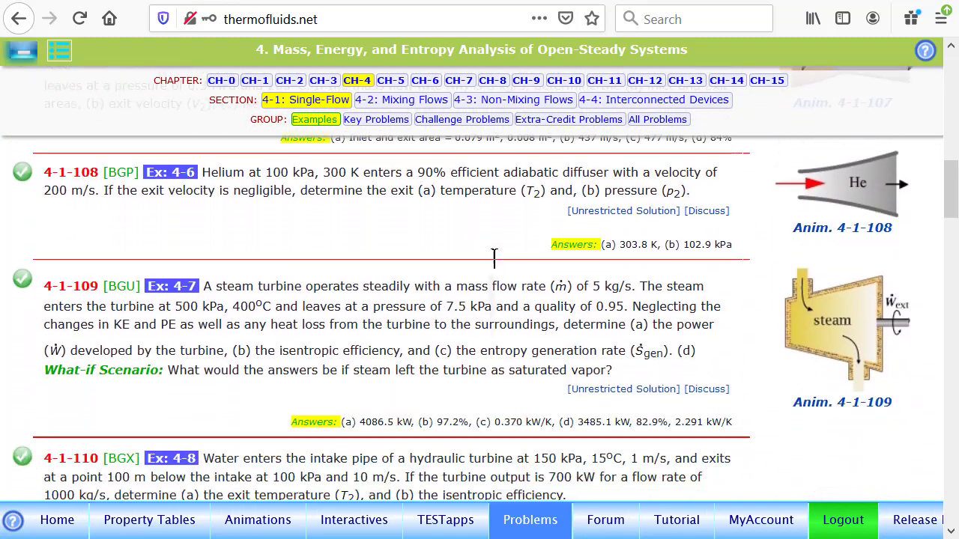
pyautogui.scroll(-7, 377, 239)
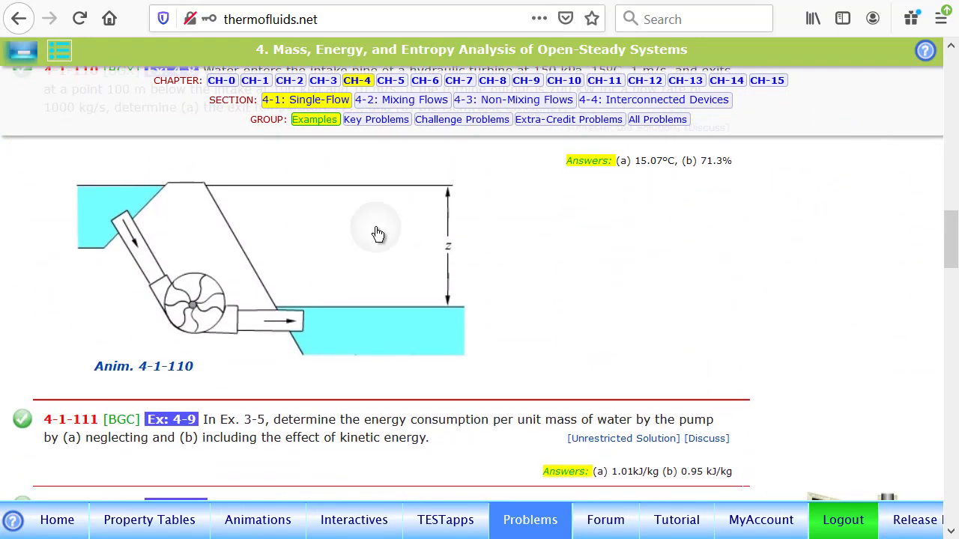
pyautogui.scroll(-5, 807, 203)
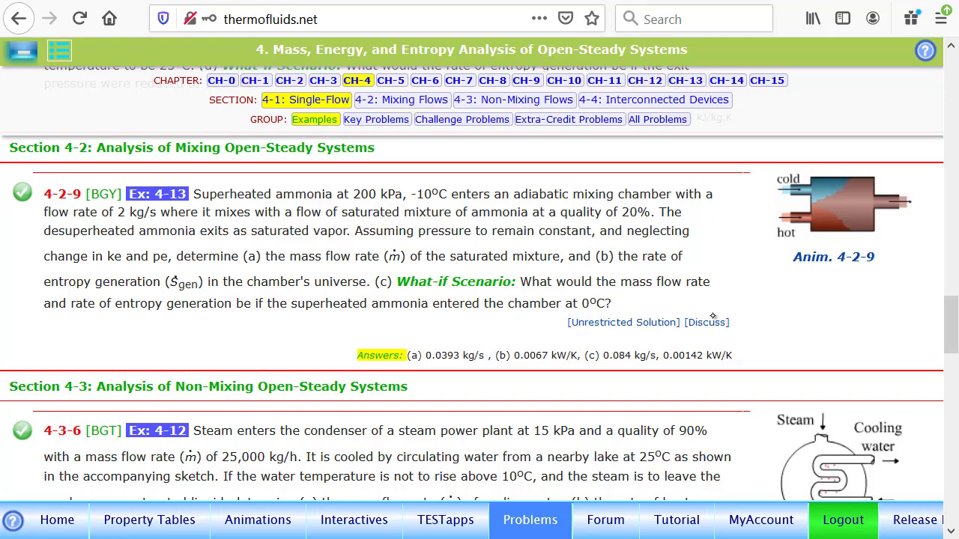
pyautogui.click(635, 323)
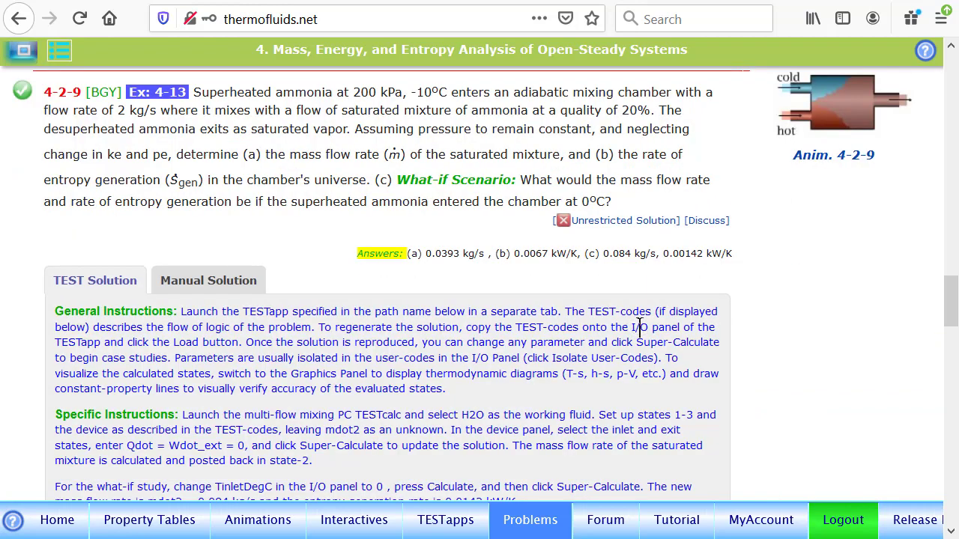
# View the manual solution of problem 4-2-9, including its assumptions and mixing-chamber figure
pyautogui.click(211, 283)
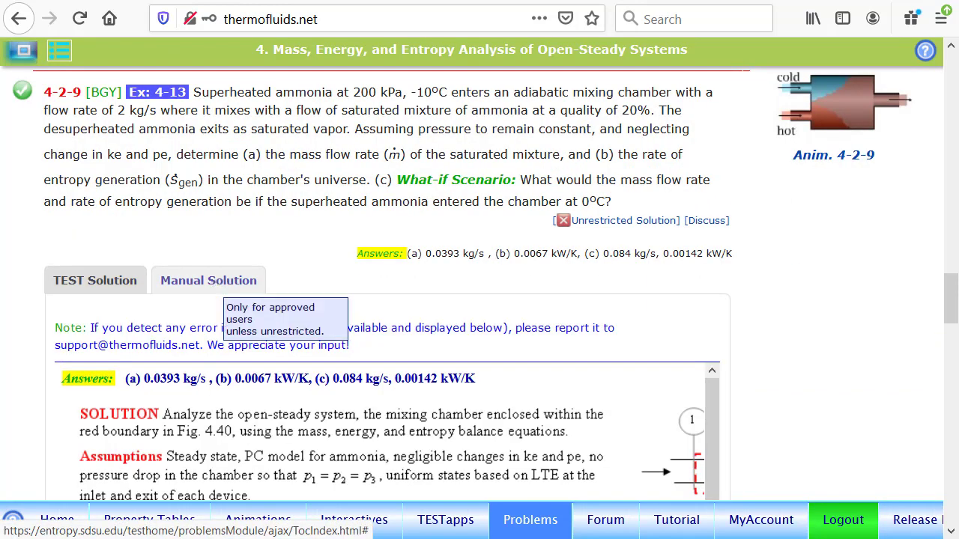
pyautogui.scroll(-7, 380, 432)
pyautogui.scroll(7, 380, 432)
pyautogui.hscroll(1, 379, 432)
pyautogui.hscroll(1, 457, 483)
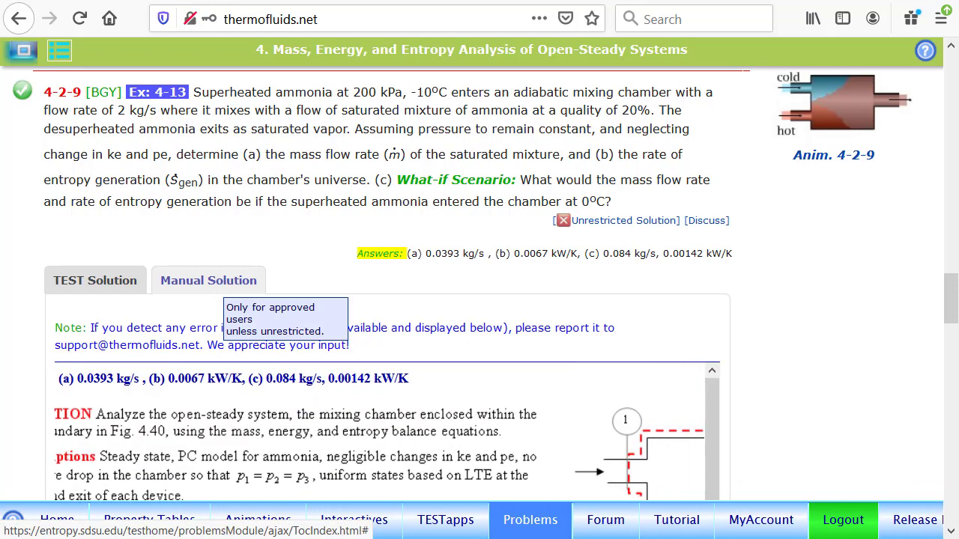
# Open the TESTapps map and find the generic open-steady systems branch
pyautogui.click(446, 523)
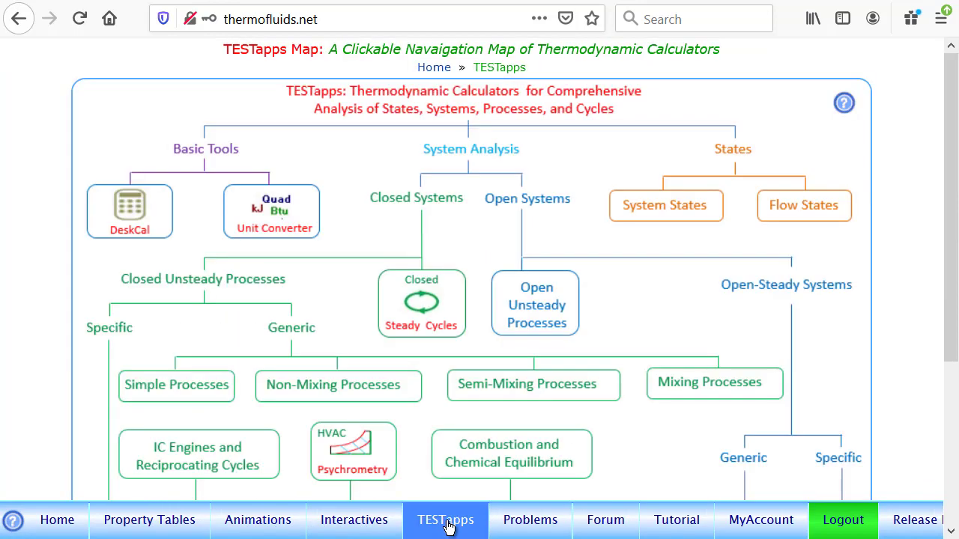
pyautogui.scroll(-2, 648, 276)
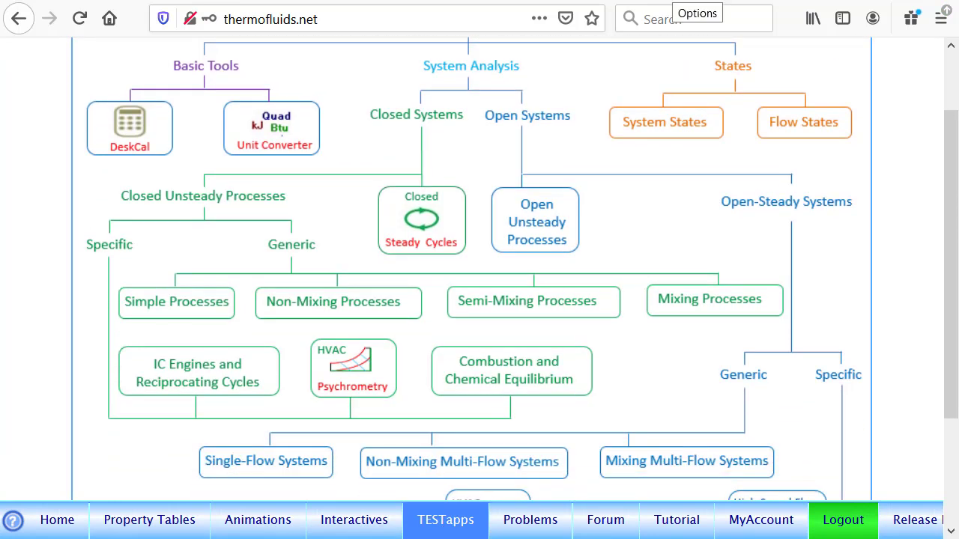
pyautogui.moveTo(491, 47)
pyautogui.mouseDown()
pyautogui.moveTo(449, 60)
pyautogui.moveTo(479, 42)
pyautogui.mouseUp()
pyautogui.moveTo(545, 113); pyautogui.dragTo(544, 111)
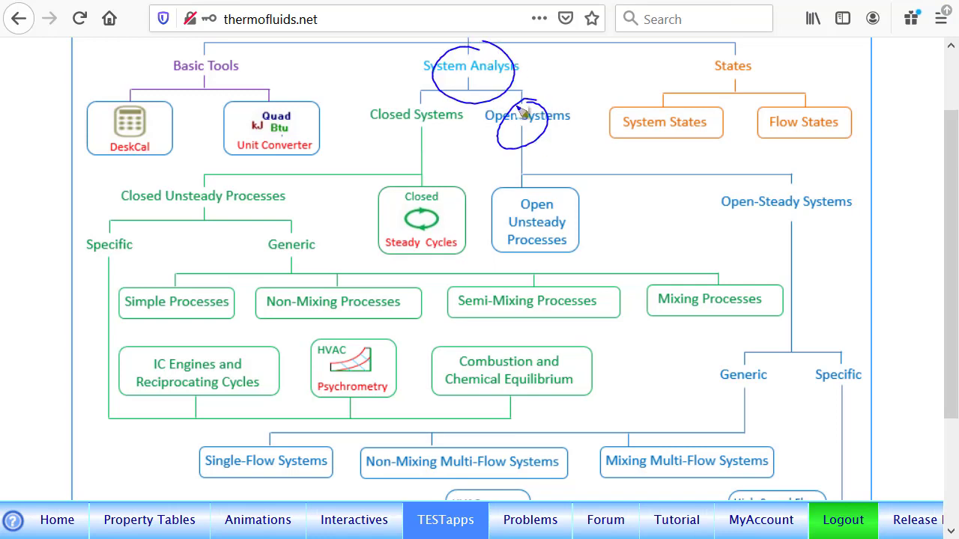
pyautogui.moveTo(793, 192)
pyautogui.mouseDown()
pyautogui.moveTo(815, 232)
pyautogui.moveTo(770, 201)
pyautogui.mouseUp()
pyautogui.moveTo(753, 360); pyautogui.dragTo(745, 353)
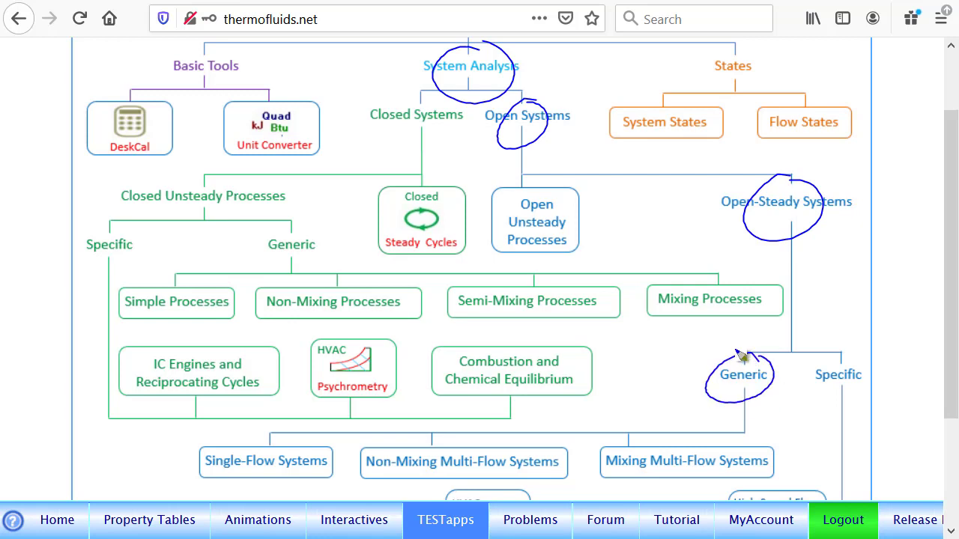
pyautogui.moveTo(703, 436)
pyautogui.mouseDown()
pyautogui.moveTo(646, 485)
pyautogui.moveTo(697, 440)
pyautogui.mouseUp()
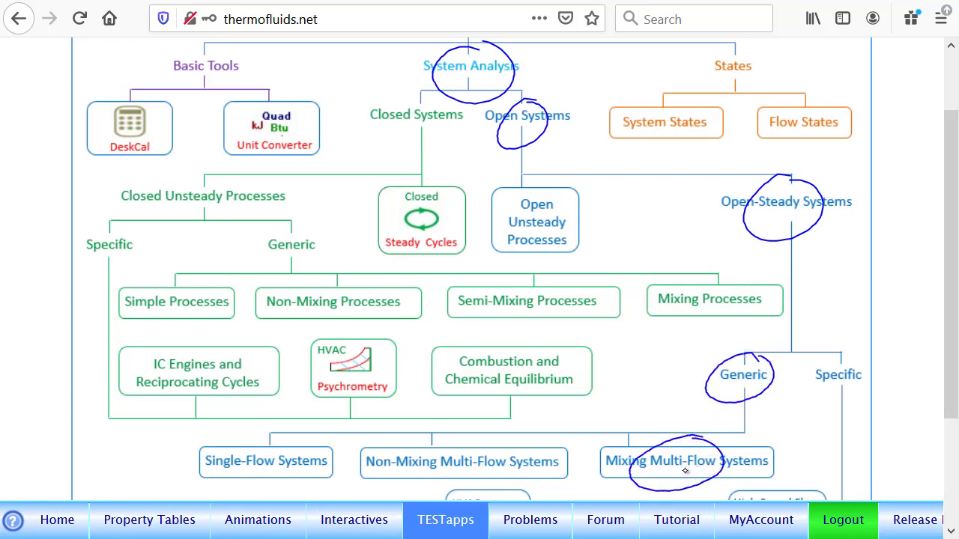
pyautogui.press('Escape')
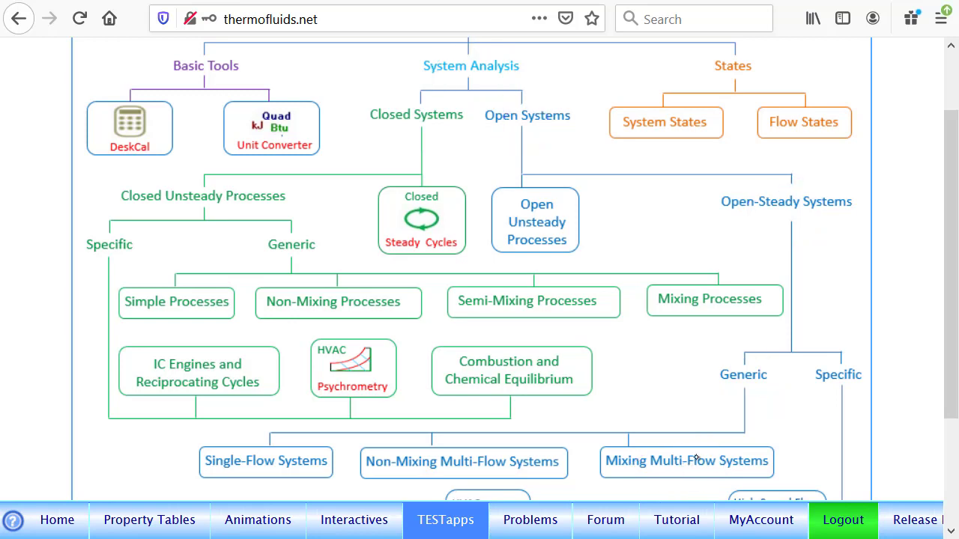
# Launch the PC Model TESTapp for Mixing Multi-Flow Systems with two identical pure fluids
pyautogui.click(698, 459)
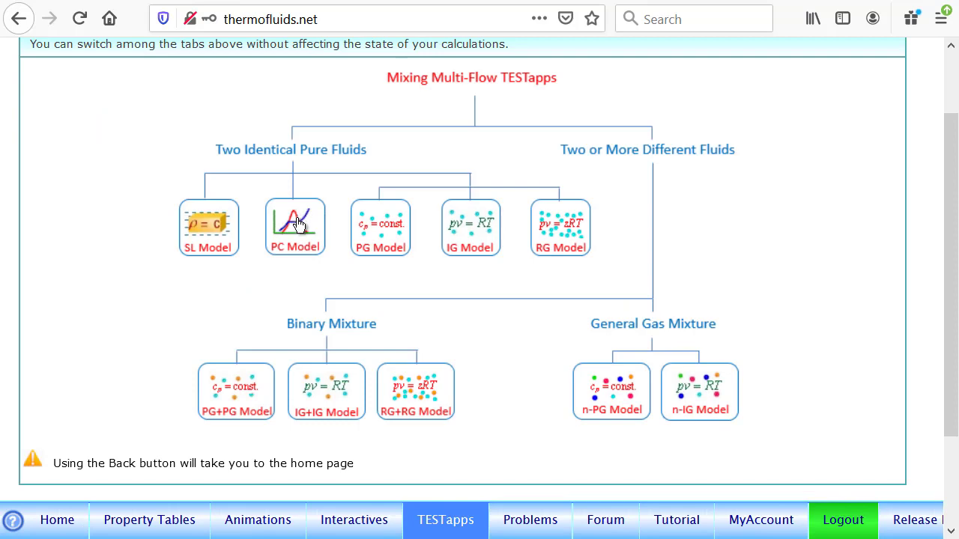
pyautogui.moveTo(298, 223)
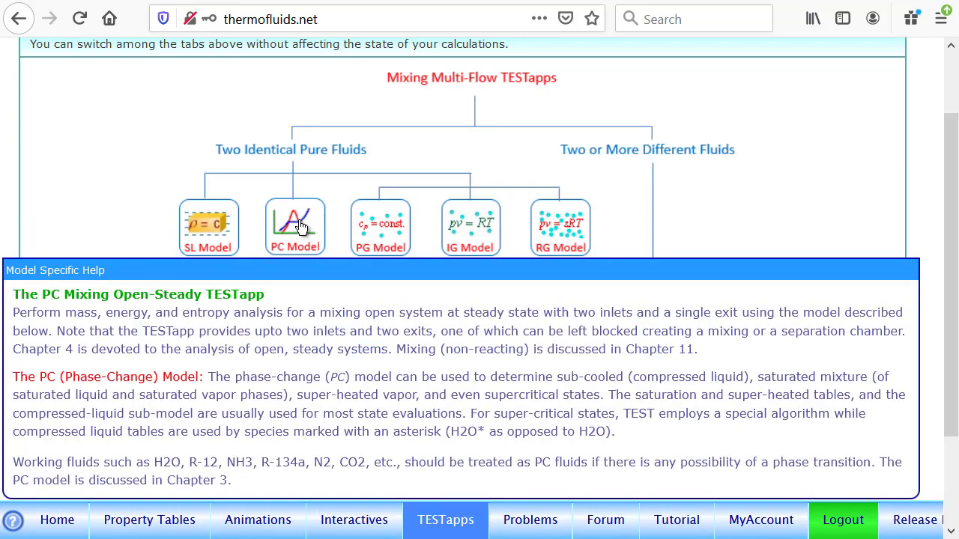
pyautogui.click(298, 217)
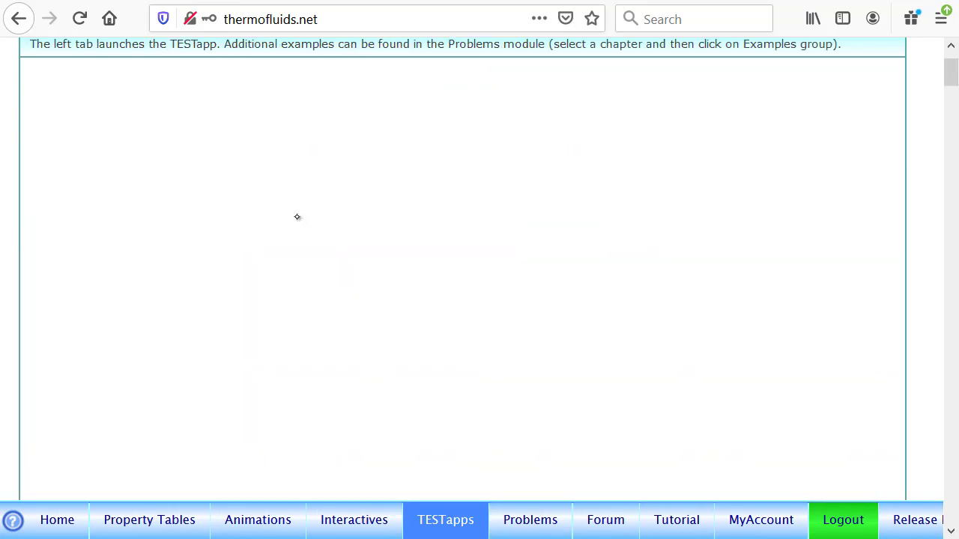
pyautogui.moveTo(953, 74); pyautogui.dragTo(954, 58)
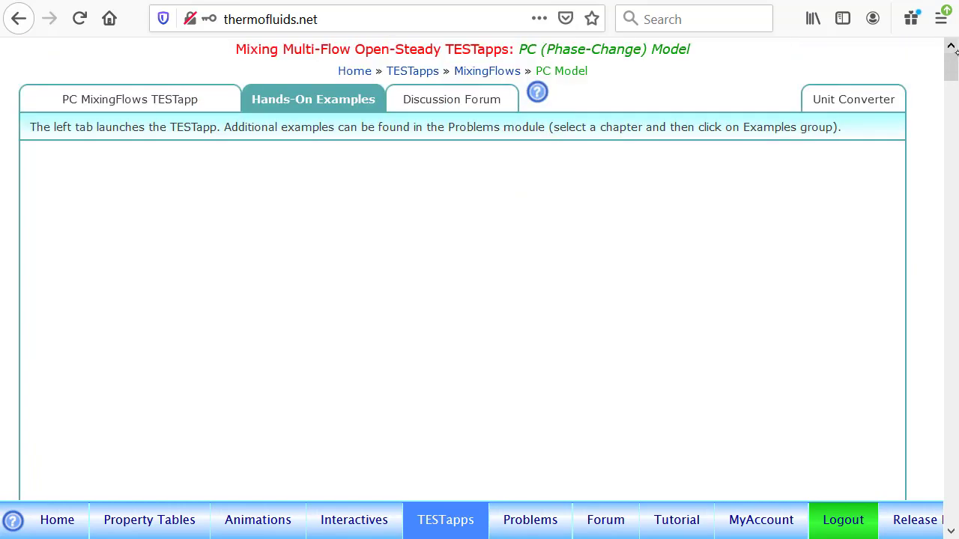
pyautogui.click(132, 99)
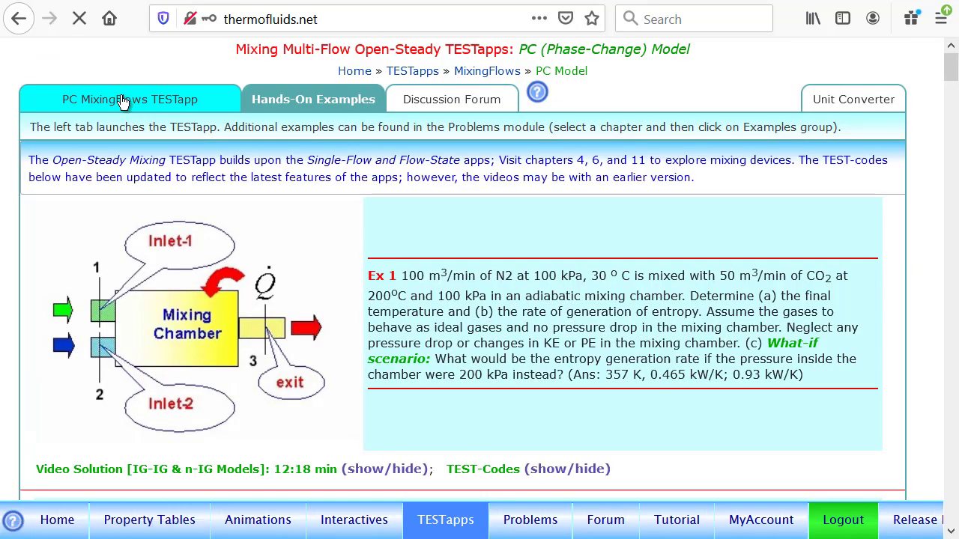
pyautogui.click(112, 104)
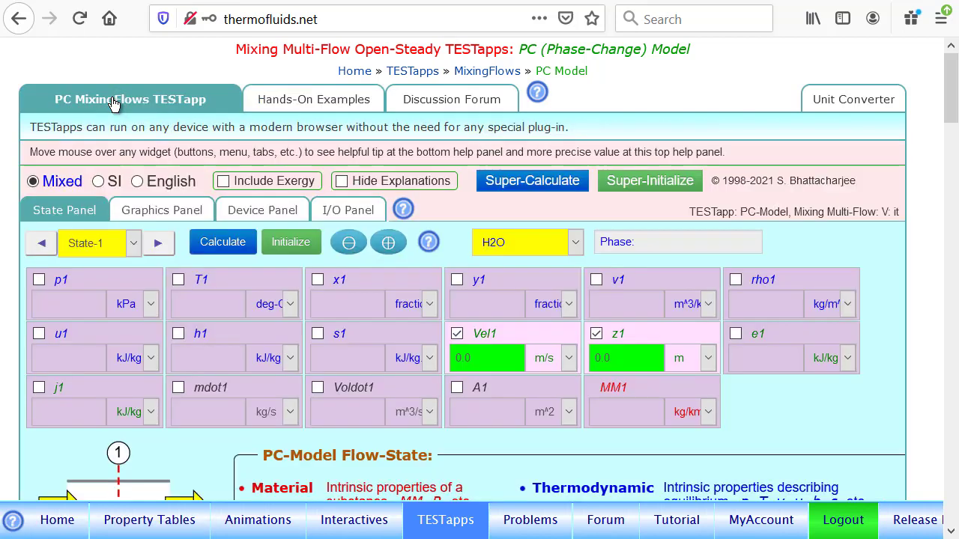
# Enter commented given values as user codes: p1kPa = 200, T1degC = -10, mdot1kgps = 2, x2Fraction = 0.2, x3Fraction = 1
pyautogui.click(344, 212)
pyautogui.click(129, 406)
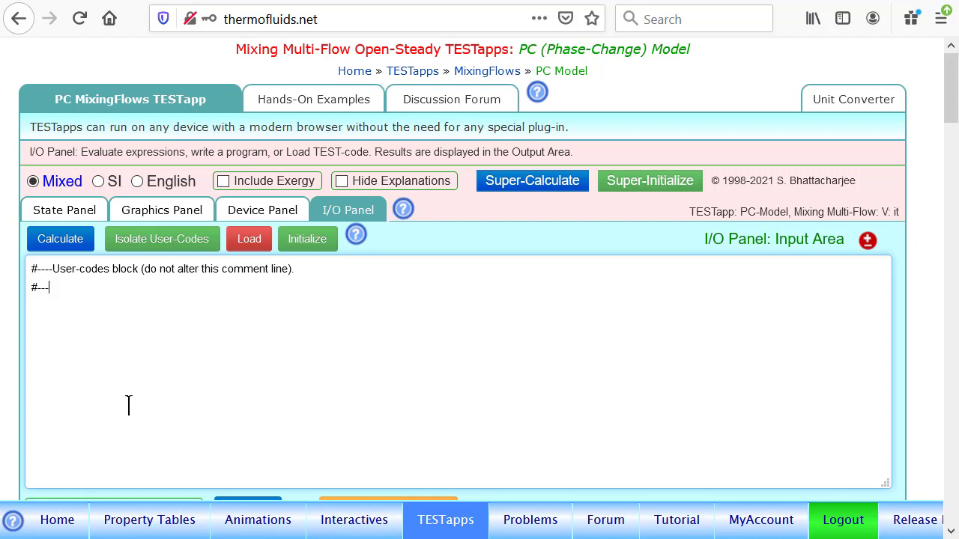
pyautogui.write('#---given values')
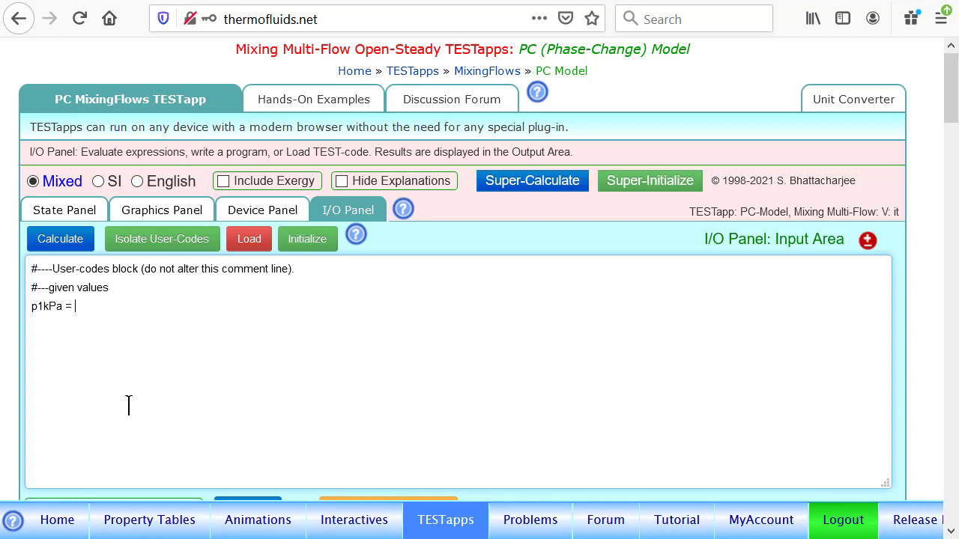
pyautogui.write('20')
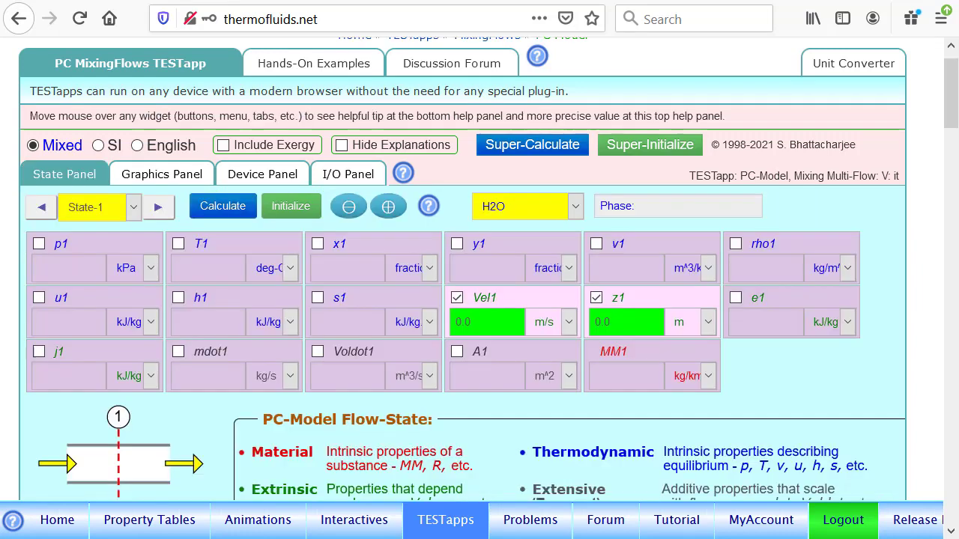
pyautogui.click(343, 174)
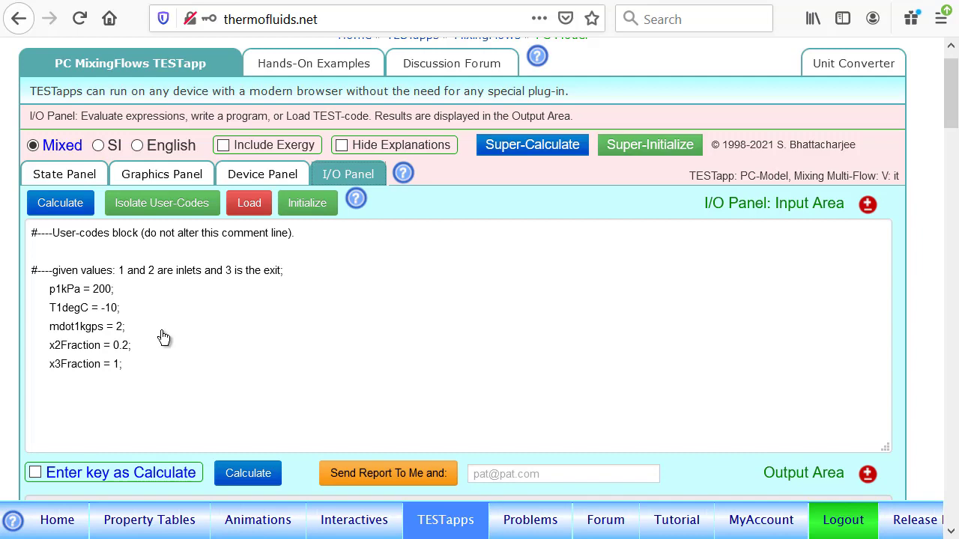
# Set the pressure p1 of State-1 to the expression =p1kPa and calculate the state
pyautogui.click(64, 177)
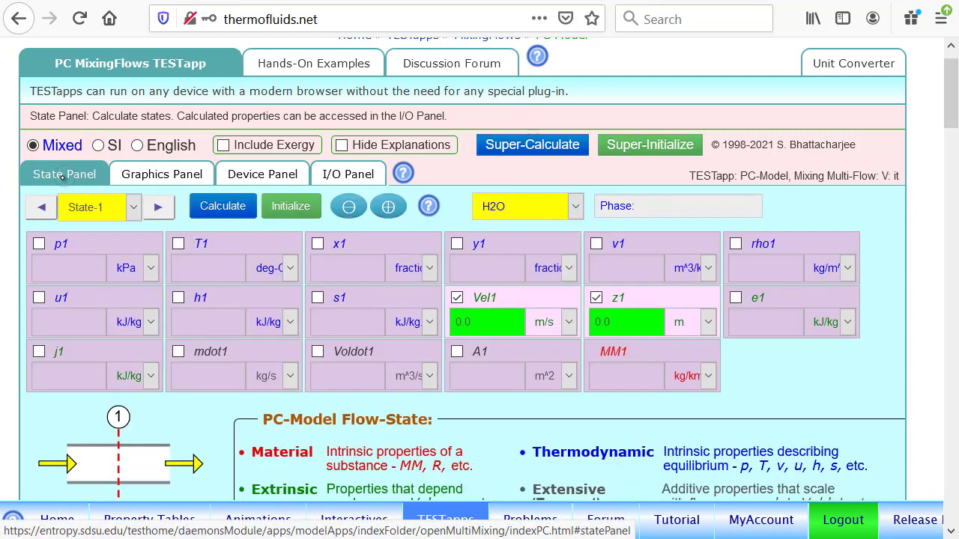
pyautogui.click(88, 253)
pyautogui.write('=p1kPa')
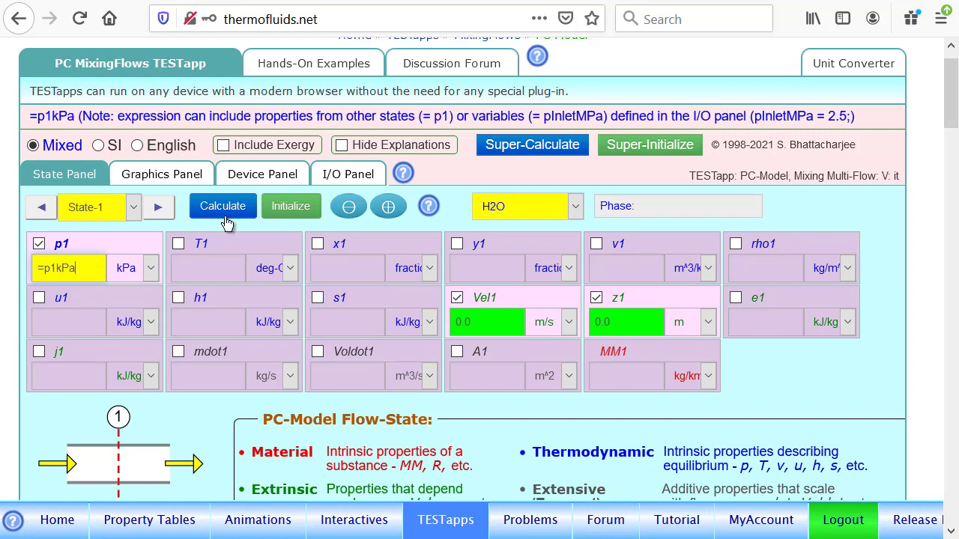
pyautogui.click(222, 212)
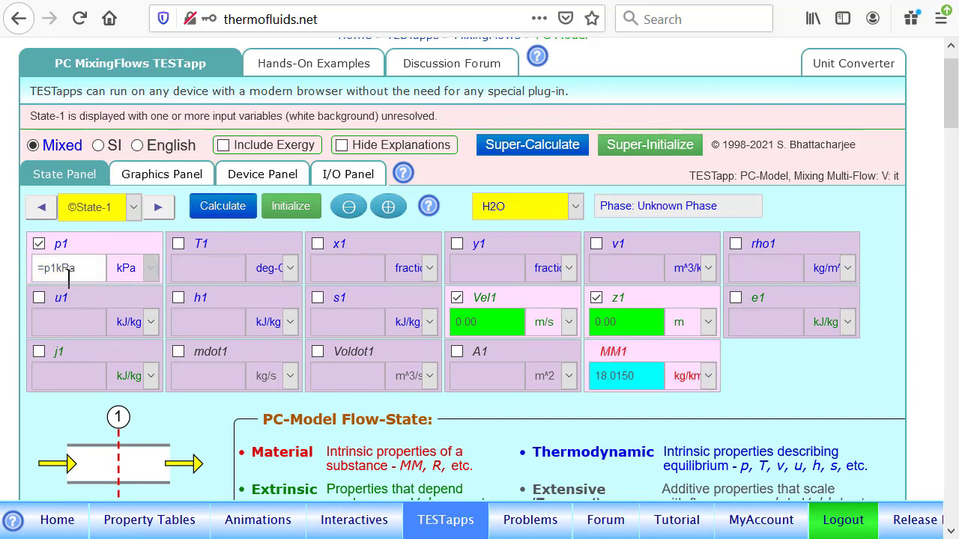
# Evaluate the given-value user codes and recalculate State-1 so its pressure expression uses them
pyautogui.click(347, 174)
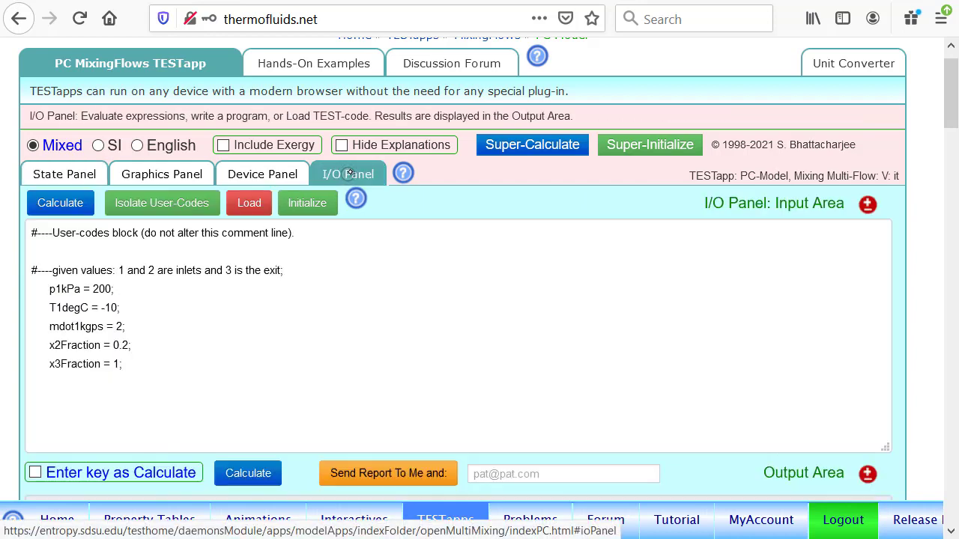
pyautogui.click(66, 206)
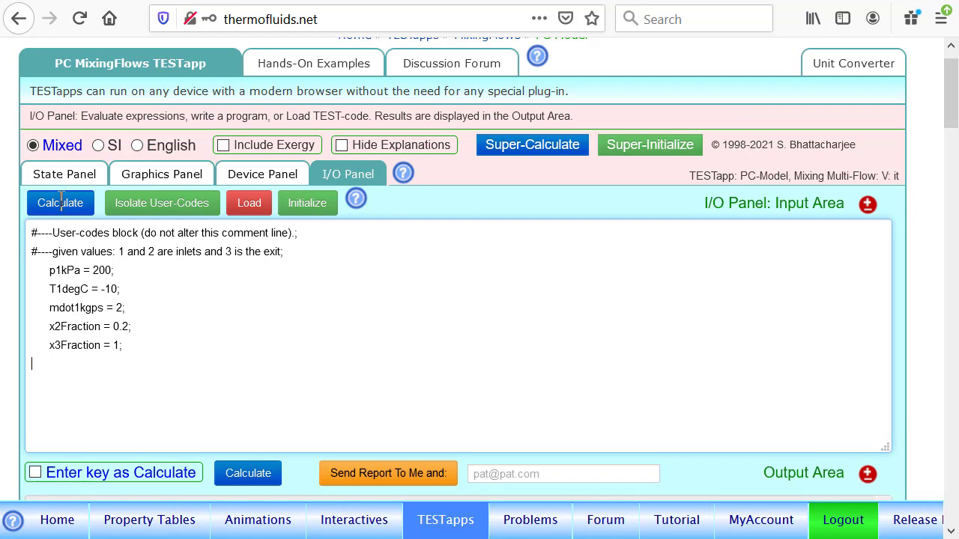
pyautogui.scroll(-3, 680, 367)
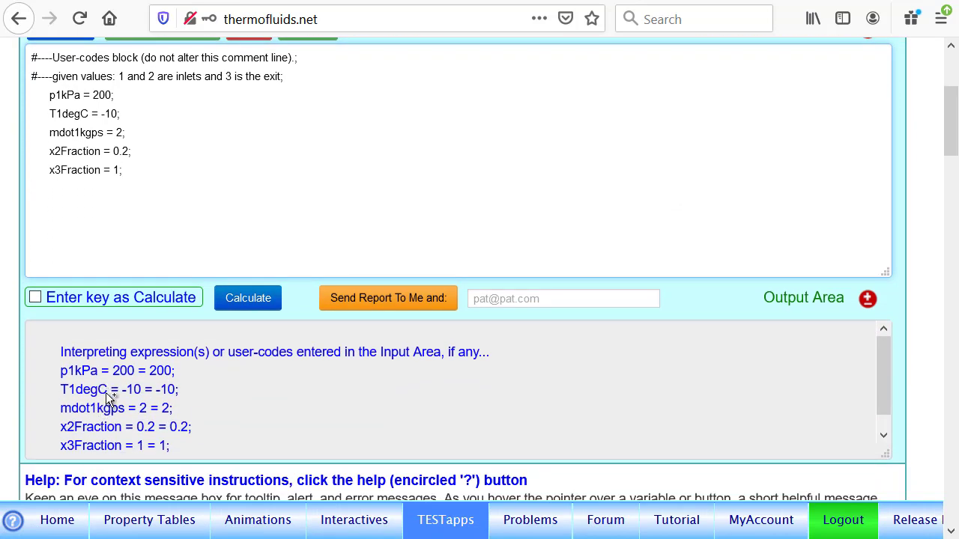
pyautogui.scroll(3, 607, 327)
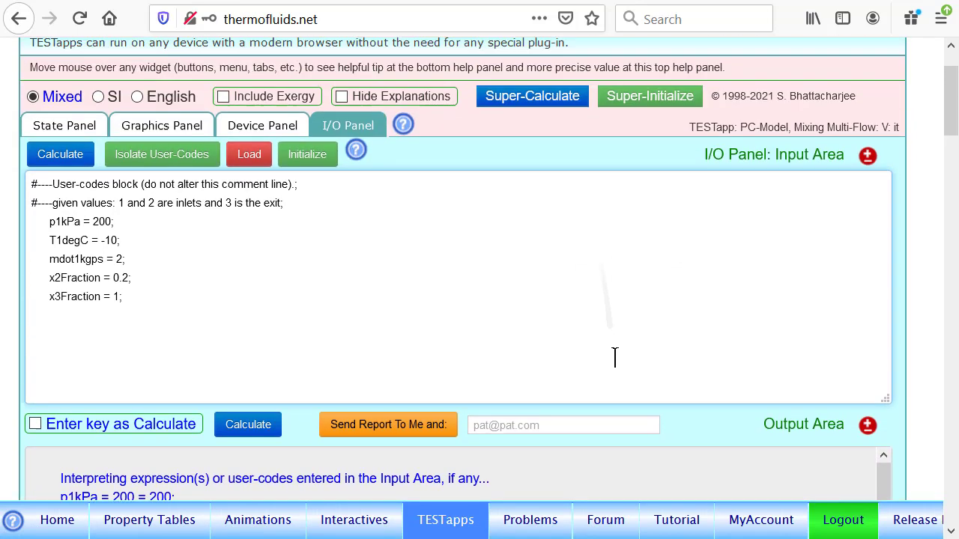
pyautogui.click(54, 207)
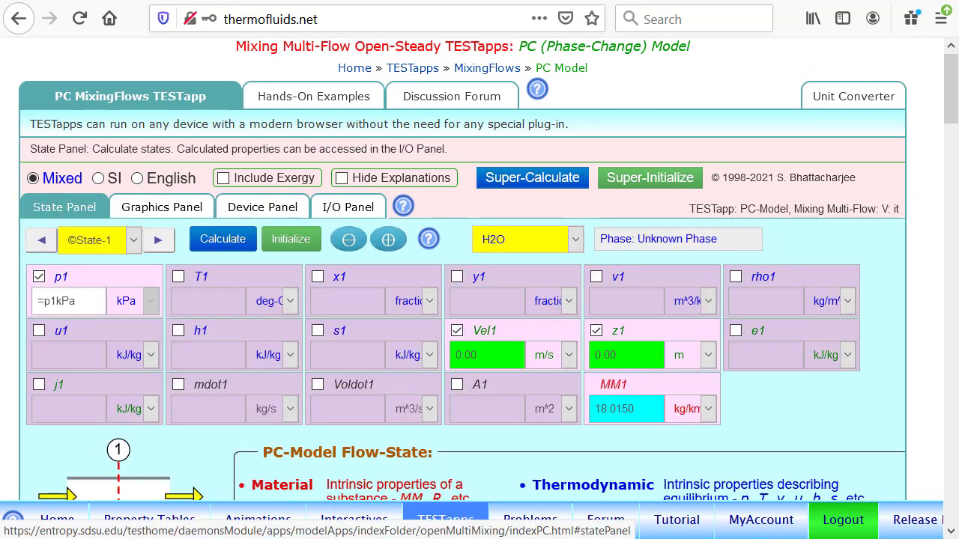
pyautogui.click(224, 241)
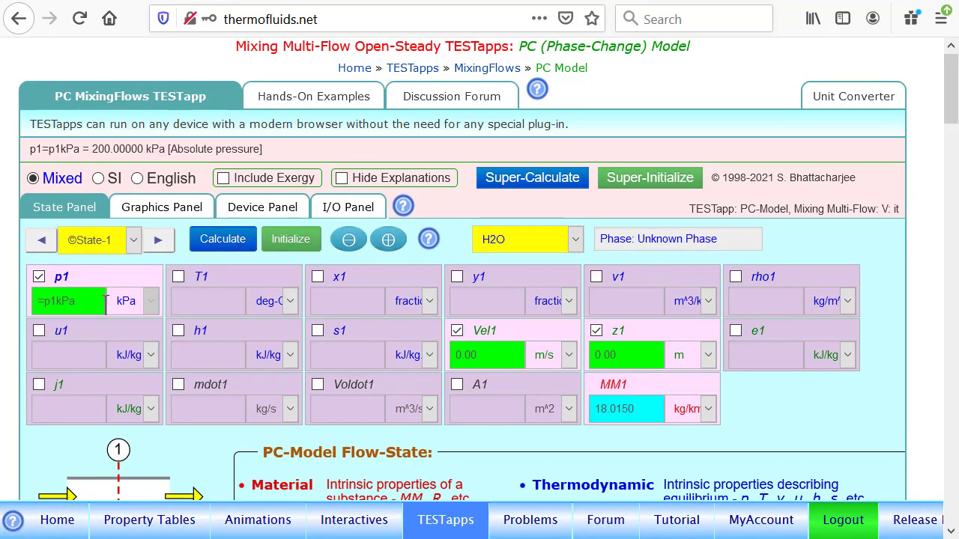
# Set the State-1 temperature T1 to the expression =T1degC in deg-C and calculate the state
pyautogui.click(231, 278)
pyautogui.write('=')
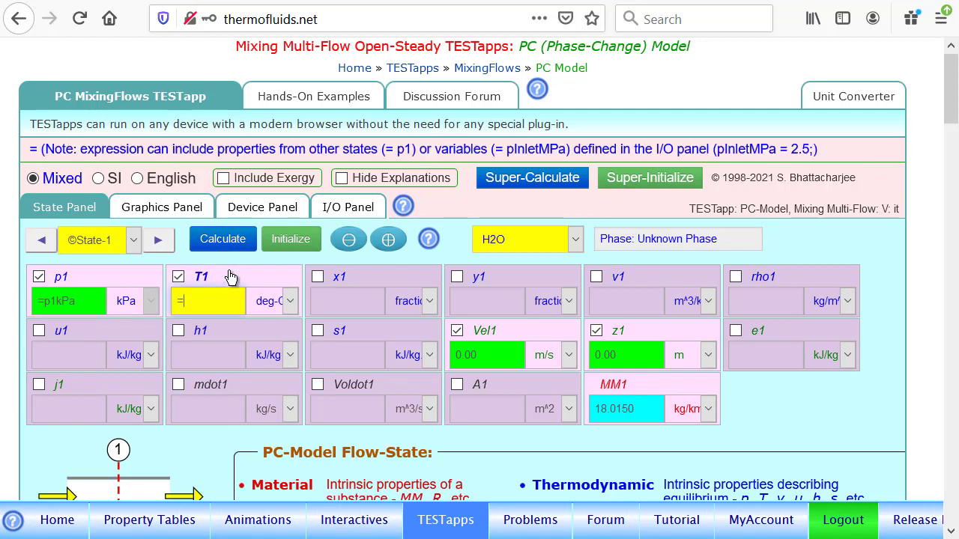
pyautogui.write('T1')
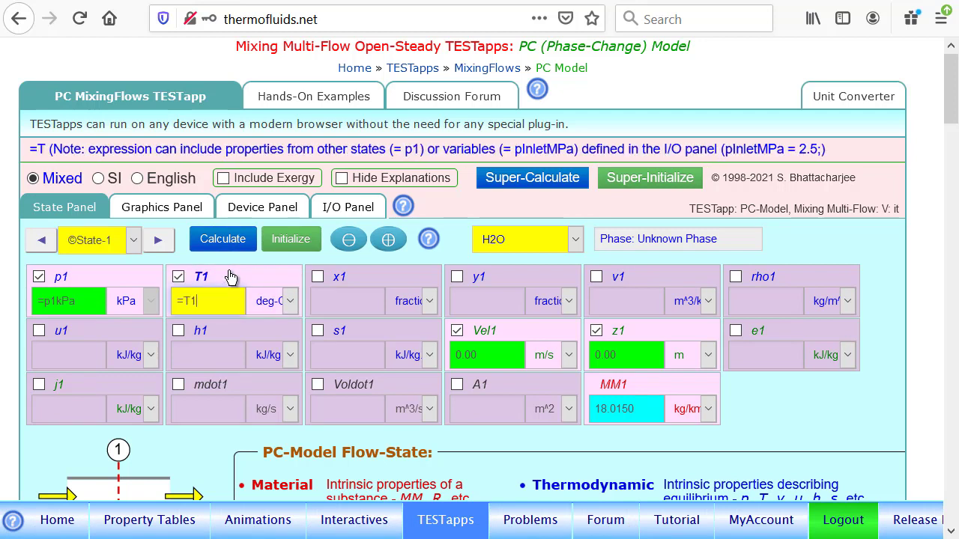
pyautogui.write('deg')
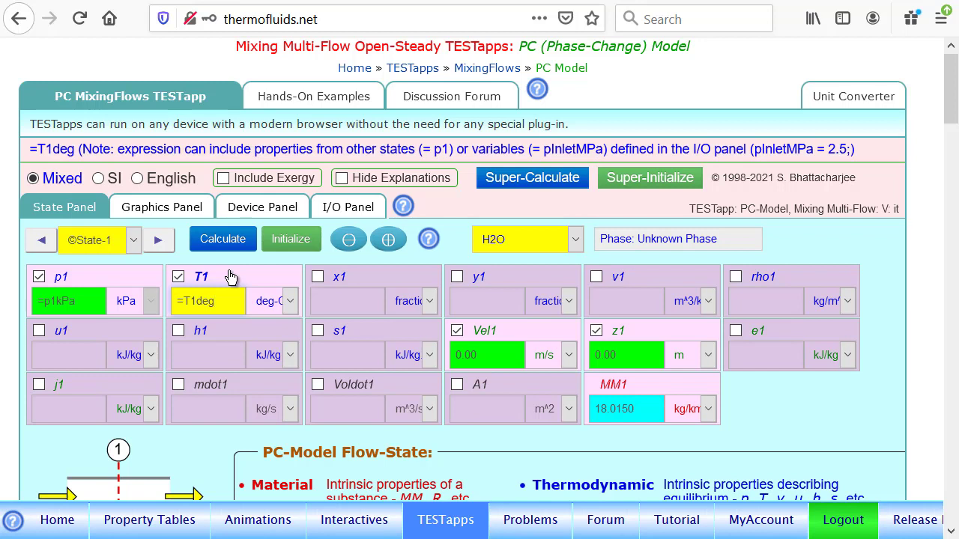
pyautogui.write('C')
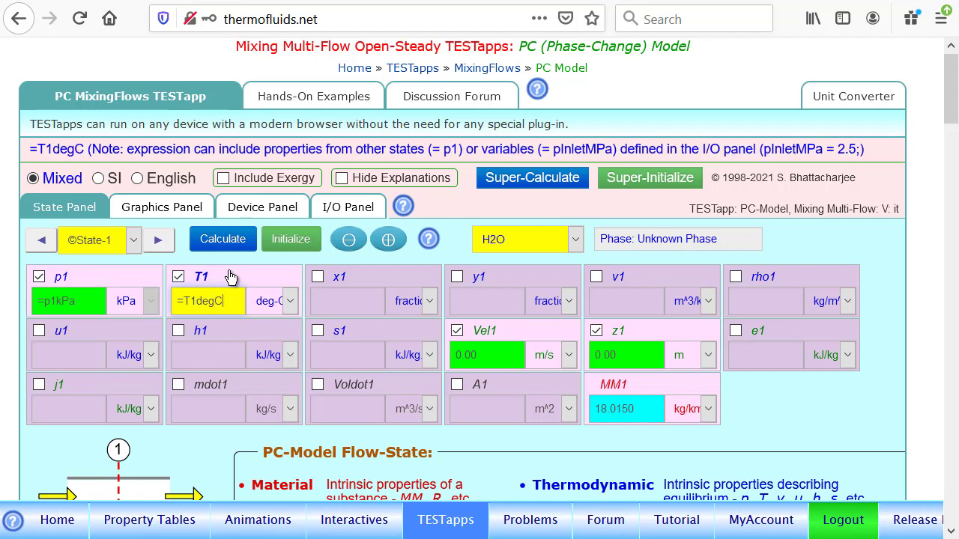
pyautogui.click(285, 300)
pyautogui.click(278, 335)
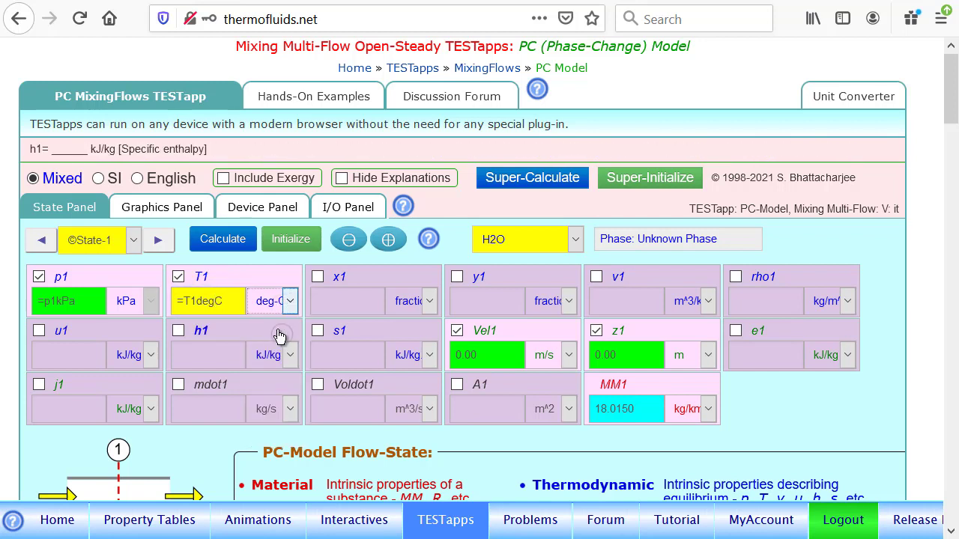
pyautogui.click(224, 240)
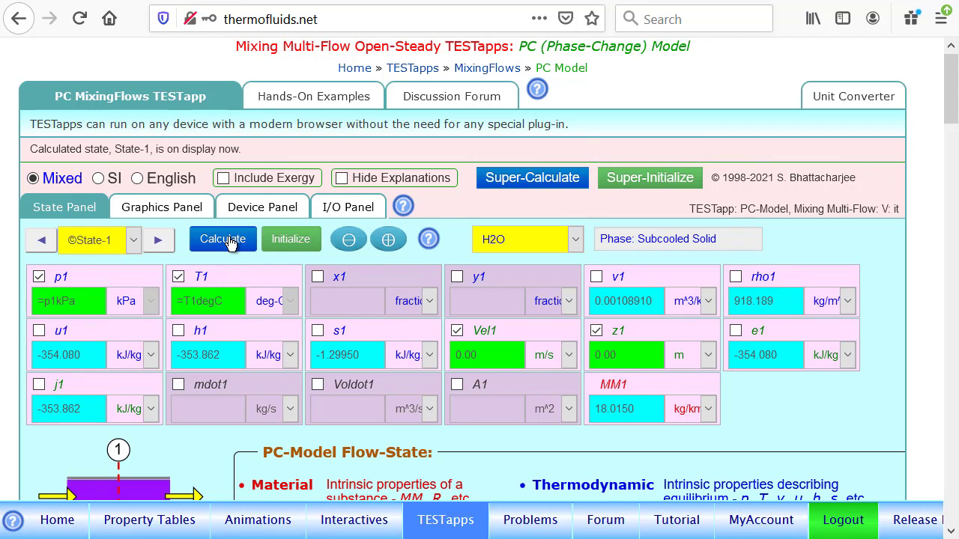
# Set the State-1 mass flow rate to =mdot1kgps and choose Ammonia(NH3) as the working fluid
pyautogui.click(210, 384)
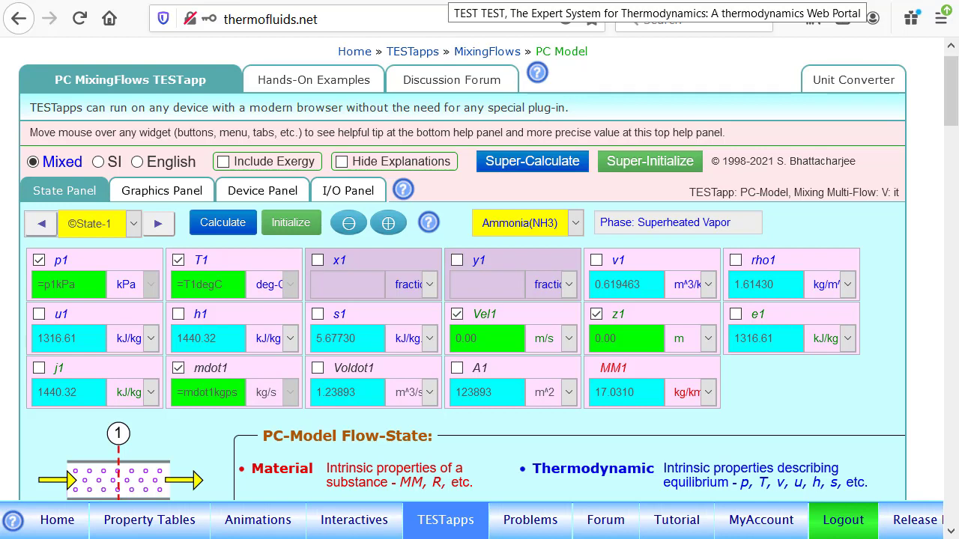
pyautogui.moveTo(215, 401)
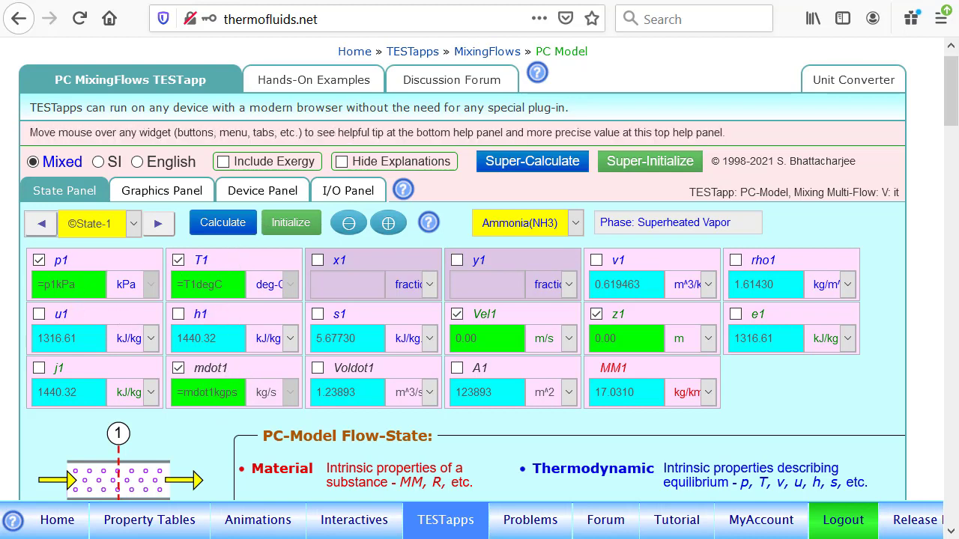
pyautogui.moveTo(221, 268)
pyautogui.click(572, 222)
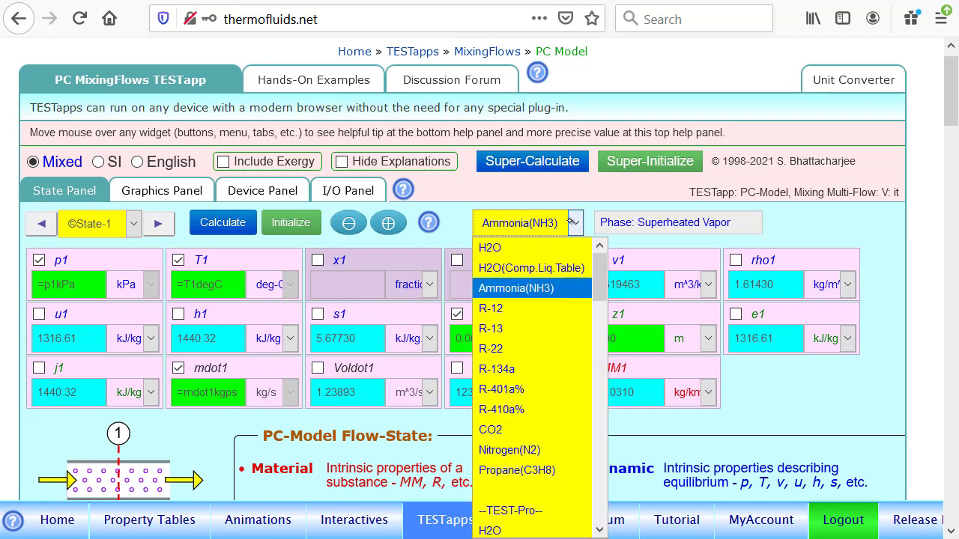
pyautogui.click(558, 296)
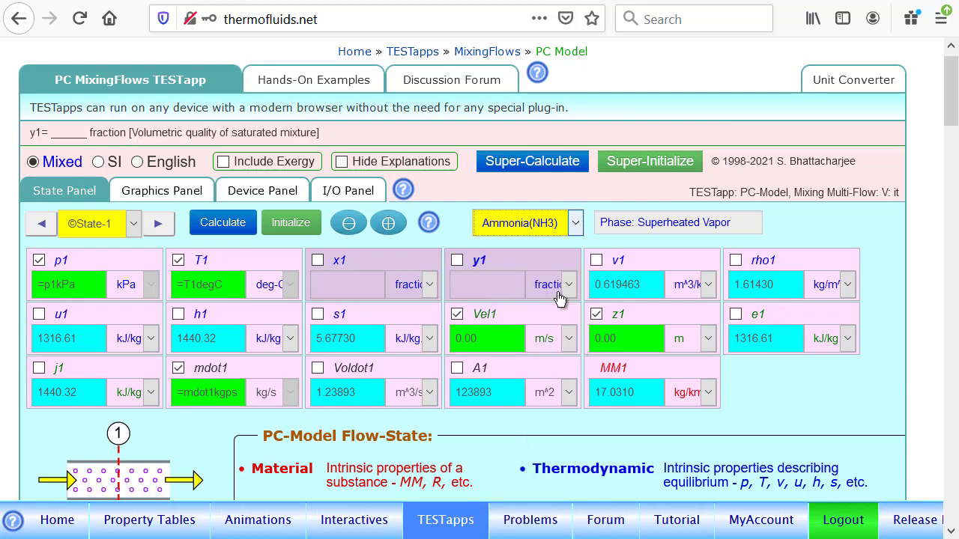
# Review State-2 and State-3, and show the states on the T-s diagram with a constant-pressure line through State-1
pyautogui.click(158, 224)
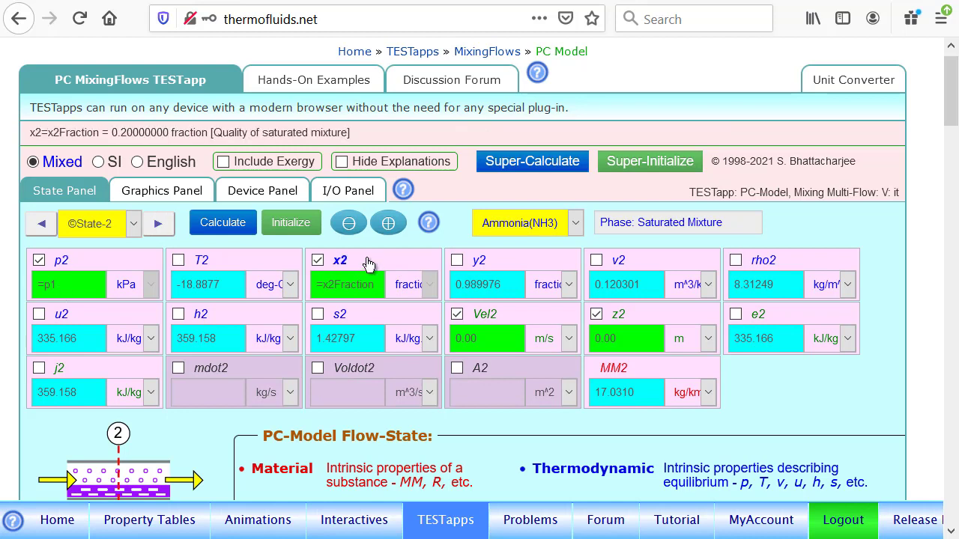
pyautogui.click(161, 224)
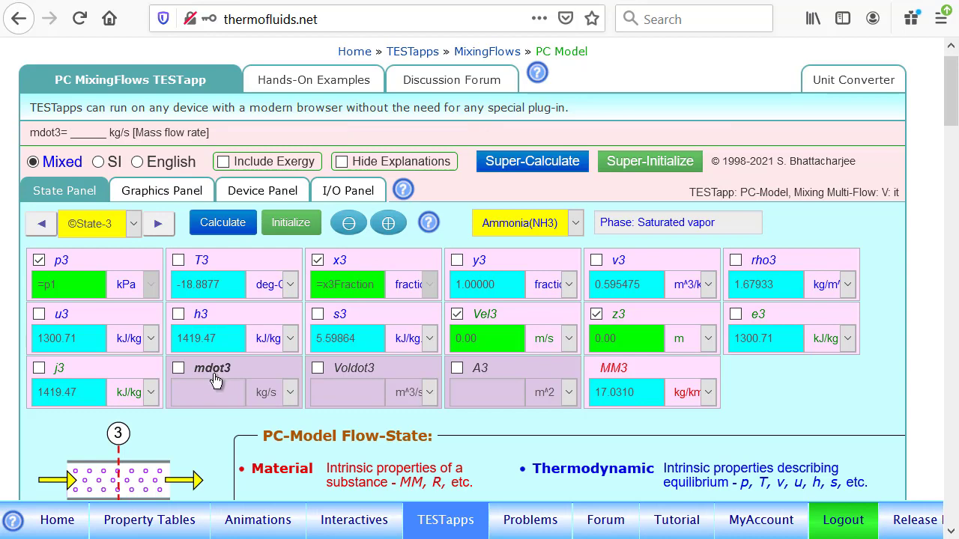
pyautogui.click(178, 197)
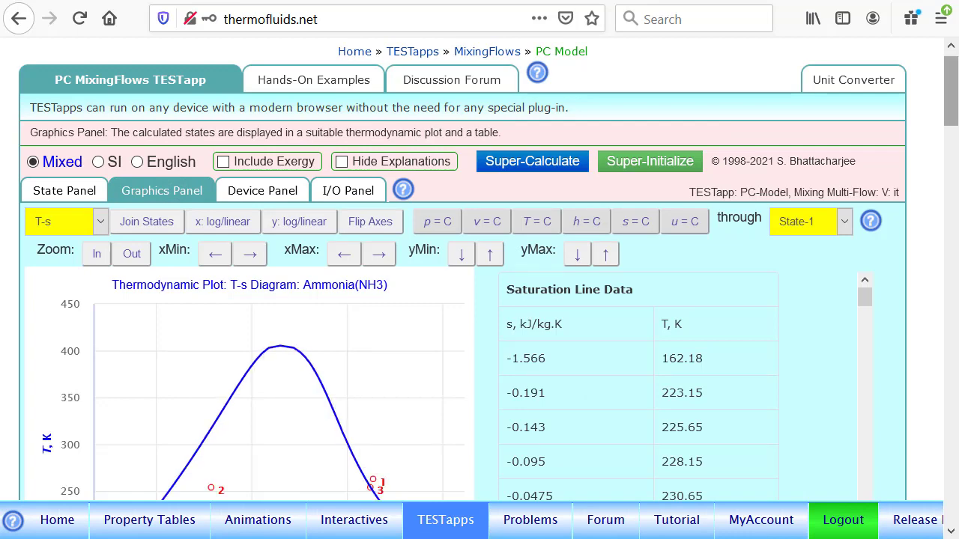
pyautogui.scroll(-3, 480, 270)
pyautogui.scroll(1, 450, 111)
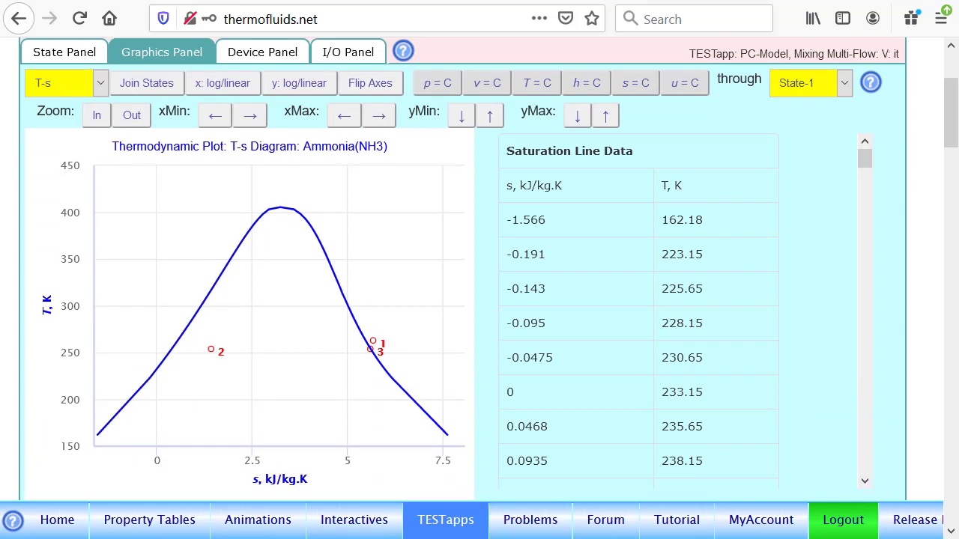
pyautogui.click(435, 102)
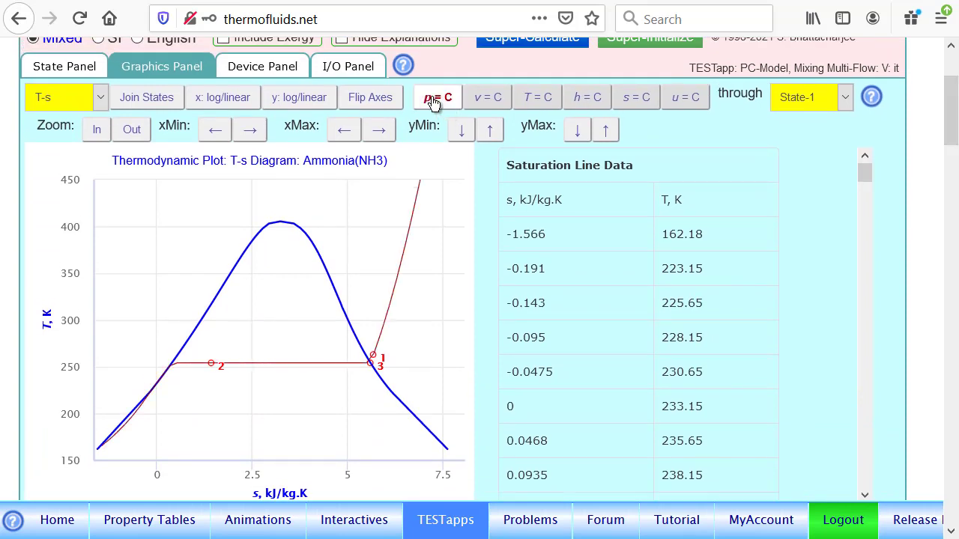
# Open the device setup and set the Device-1 type to Multi-Mixing
pyautogui.moveTo(948, 108); pyautogui.dragTo(956, 75)
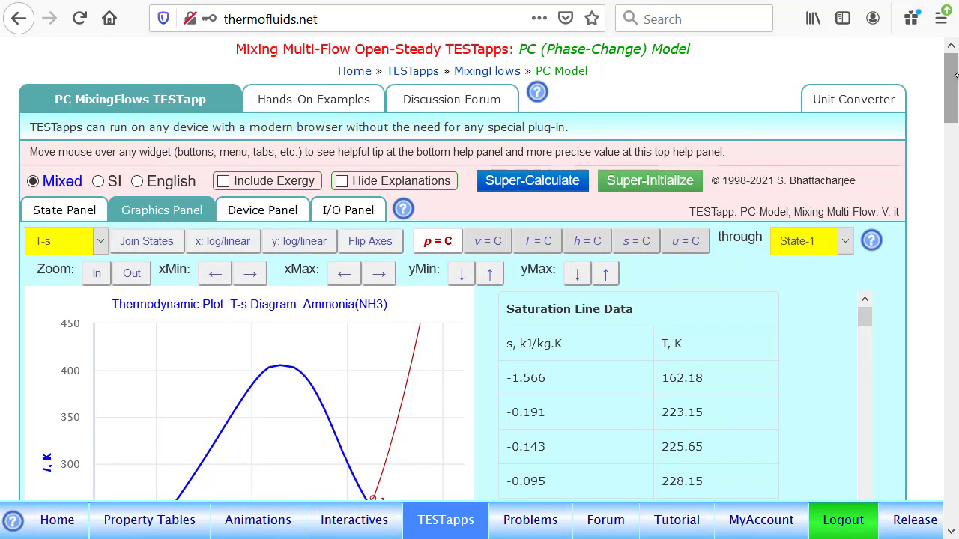
pyautogui.click(278, 209)
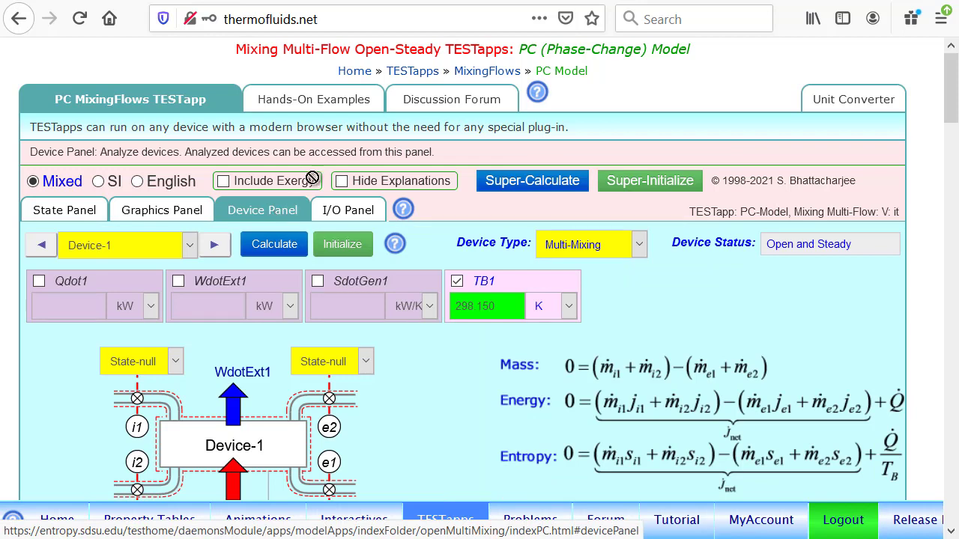
pyautogui.click(633, 244)
pyautogui.click(608, 283)
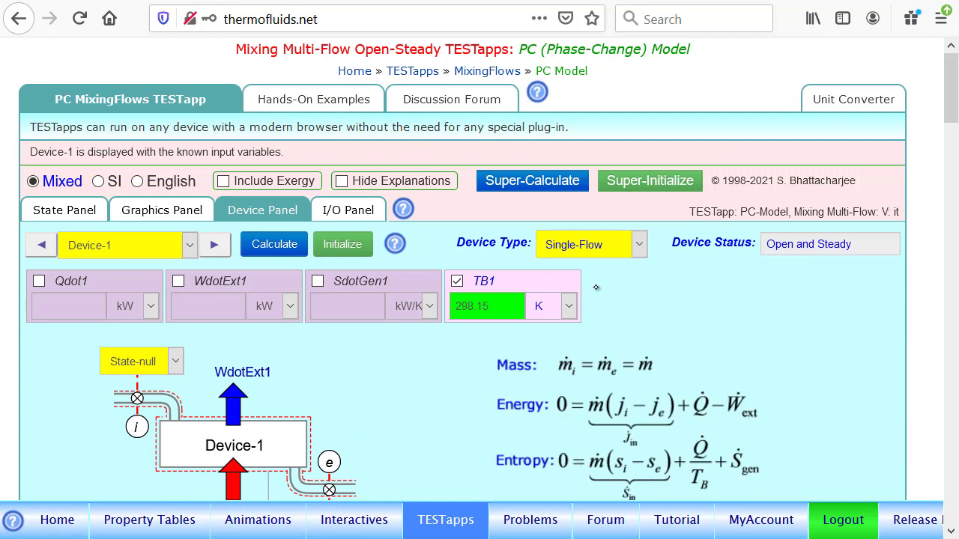
pyautogui.click(614, 255)
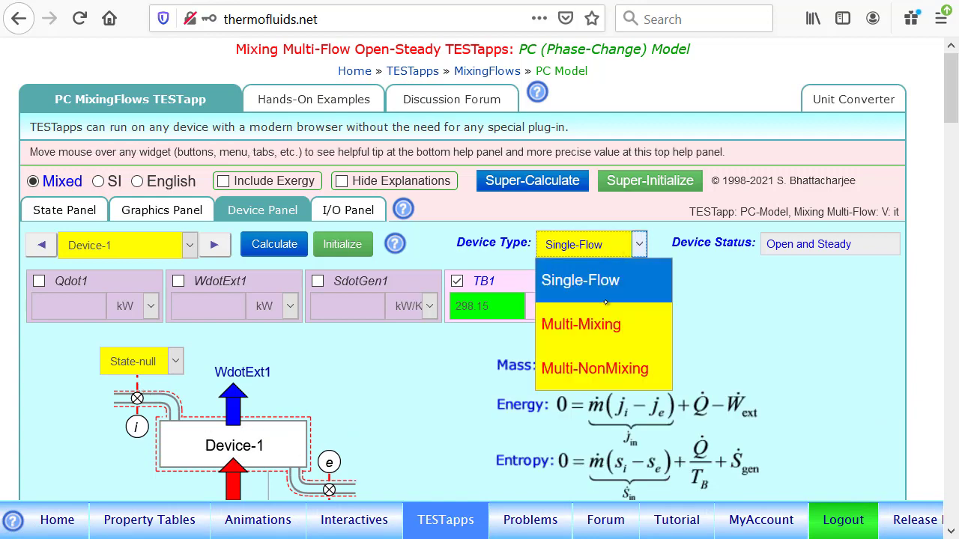
pyautogui.click(606, 325)
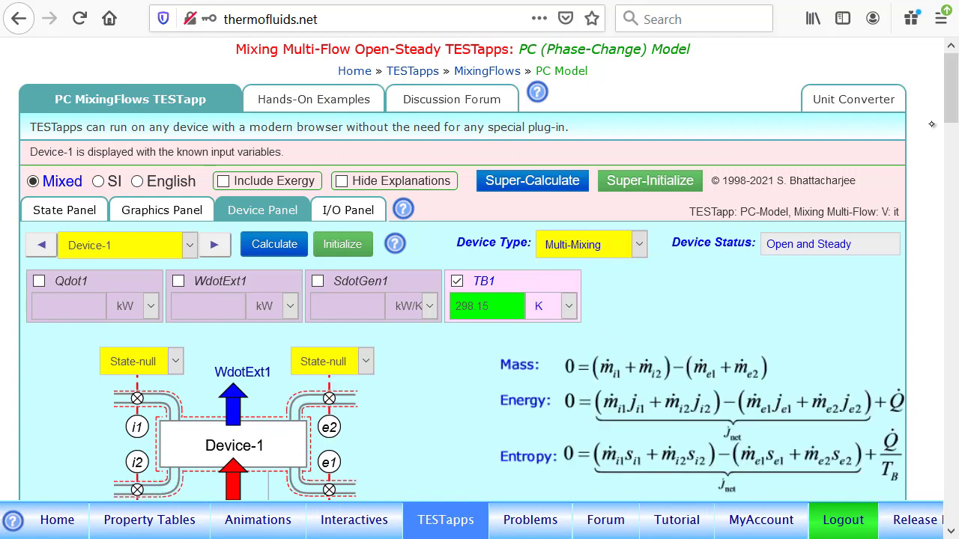
# Assign State-1 to inlet i1, State-2 to inlet i2 and State-3 to exit e2 of Device-1, leaving exit e1 as State-null
pyautogui.scroll(-2, 953, 114)
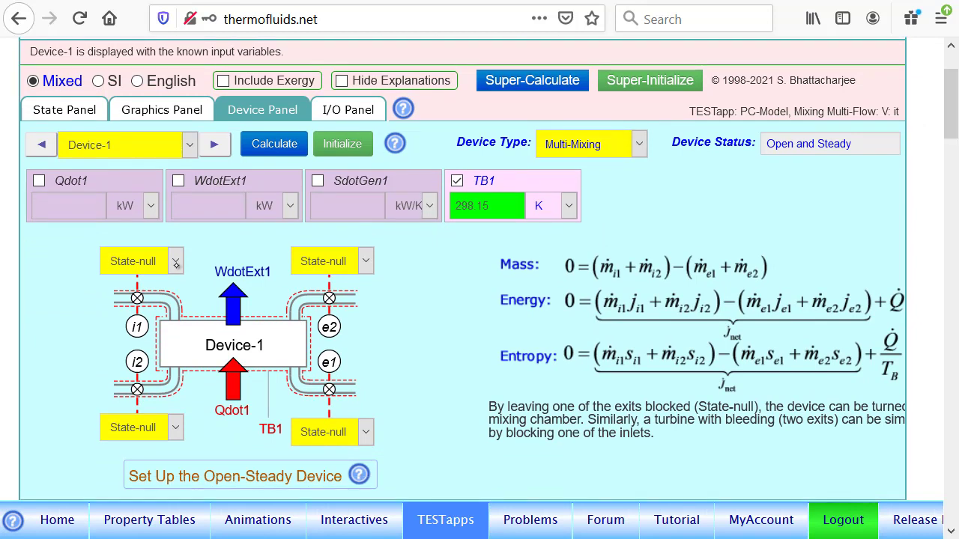
pyautogui.click(174, 261)
pyautogui.click(139, 323)
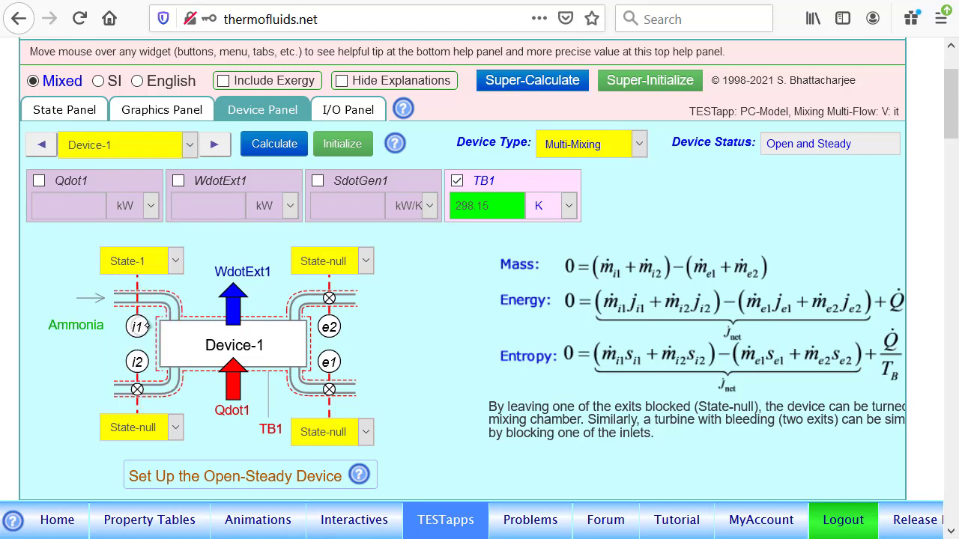
pyautogui.click(168, 424)
pyautogui.click(159, 362)
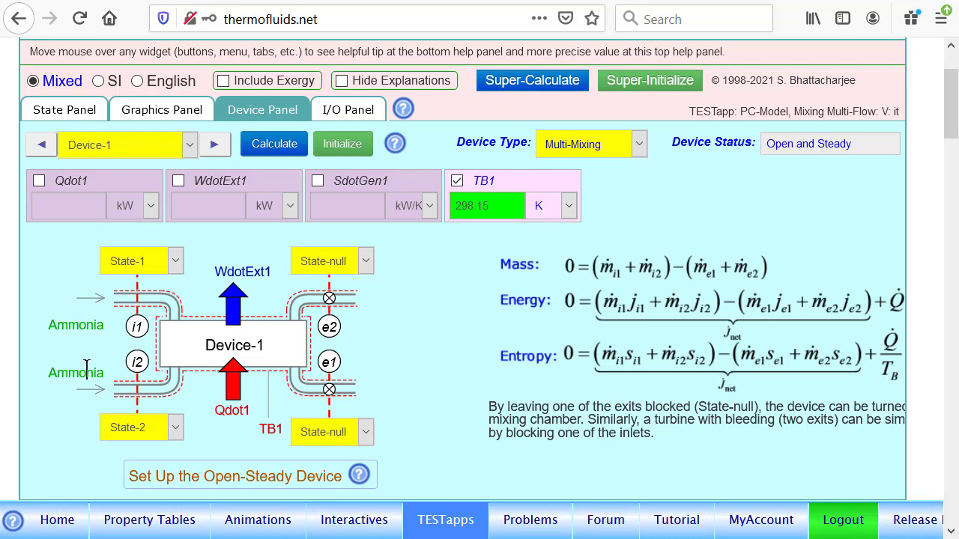
pyautogui.click(352, 262)
pyautogui.click(322, 392)
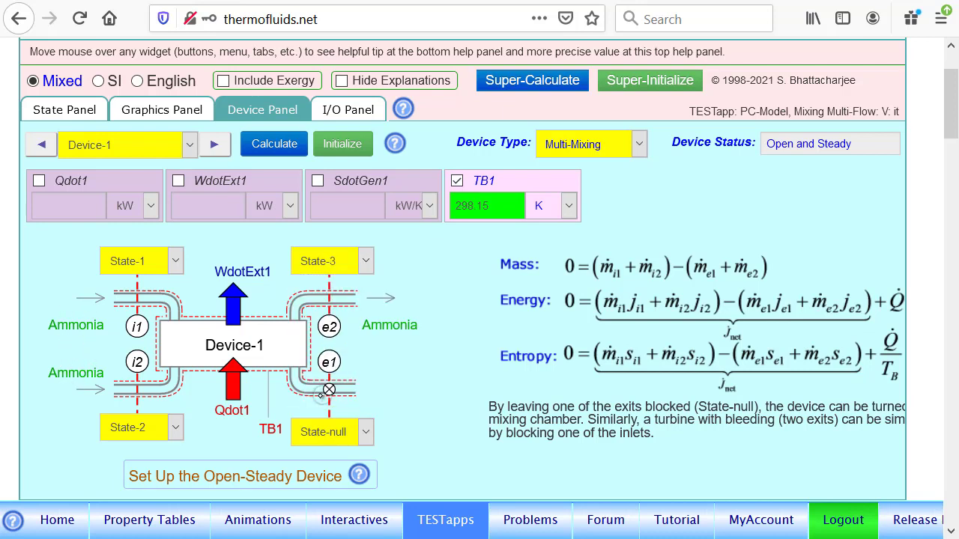
pyautogui.doubleClick(321, 395)
# Set Qdot1 and WdotExt1 of Device-1 to 0 kW, calculate the device and run Super-Calculate
pyautogui.click(75, 182)
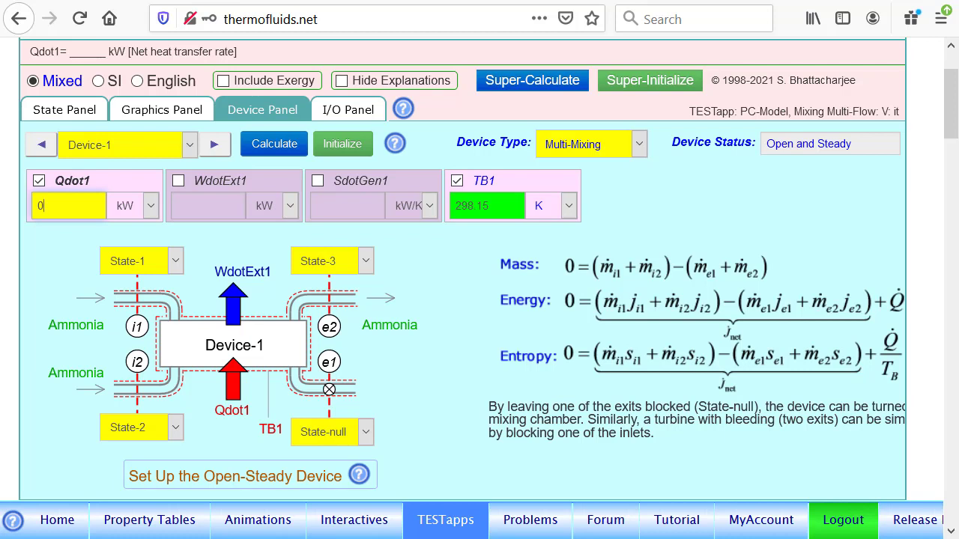
pyautogui.click(229, 184)
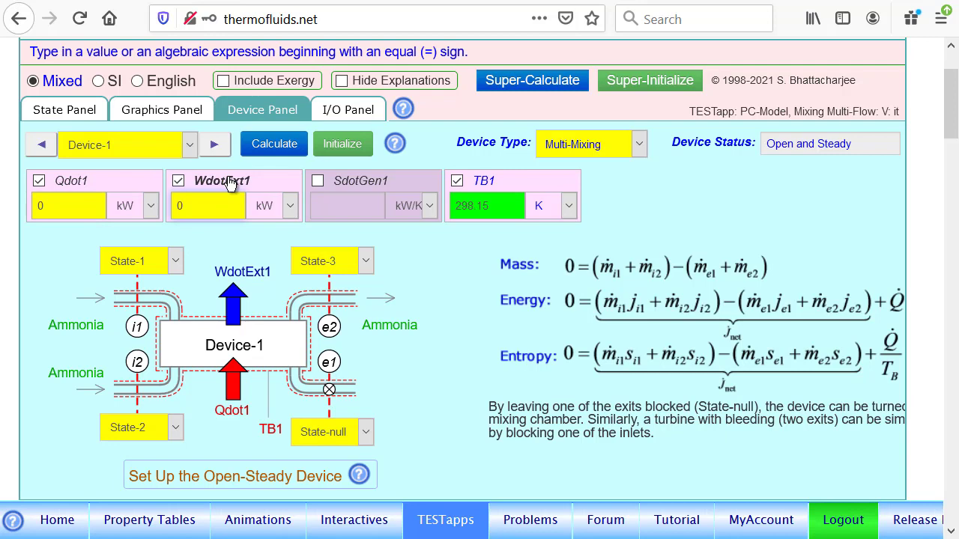
pyautogui.scroll(3, 229, 184)
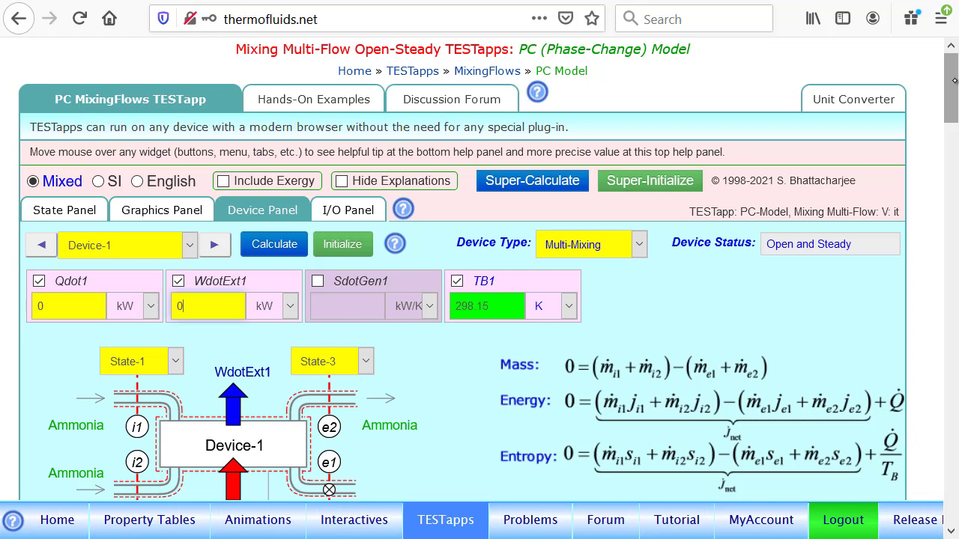
pyautogui.click(275, 247)
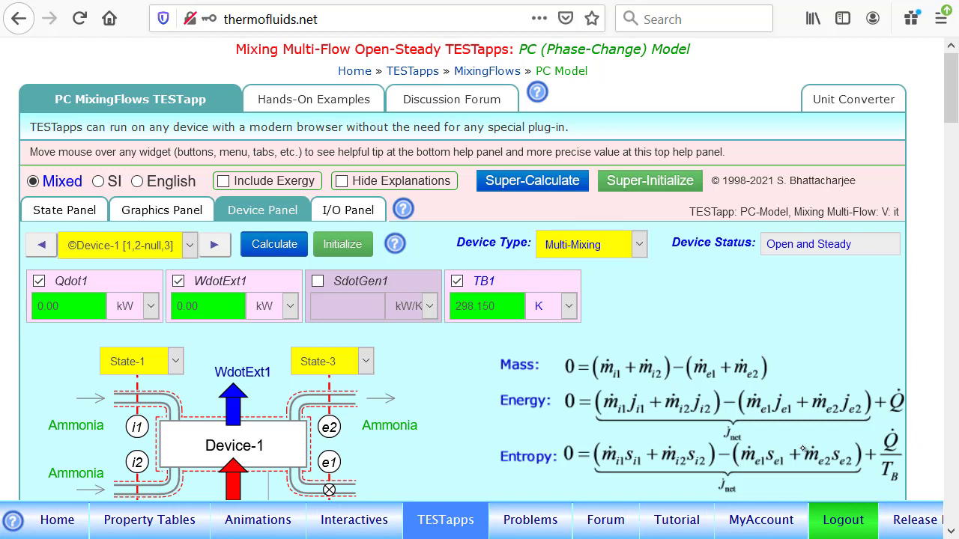
pyautogui.click(545, 180)
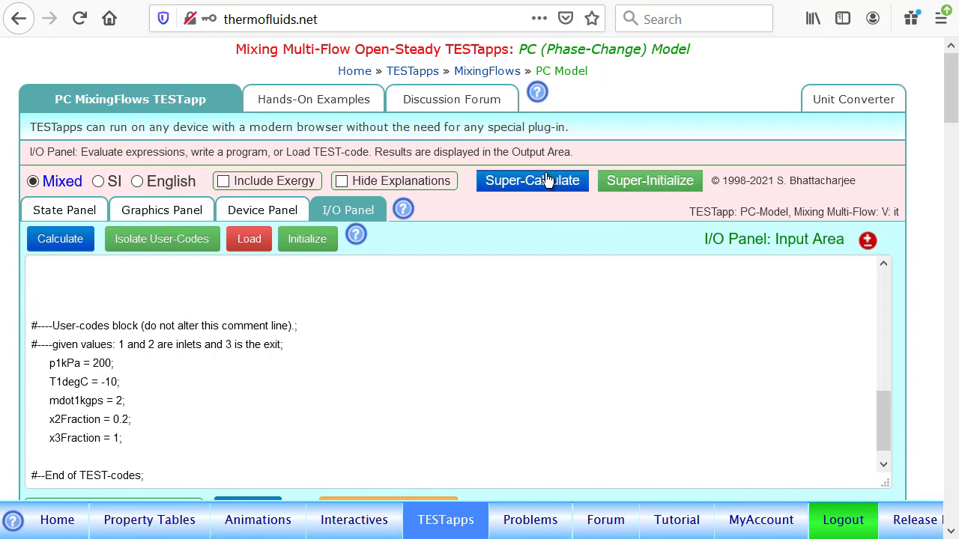
# Check the mass flow rates of State-3 and State-2 and the entropy generation rate of Device-1
pyautogui.click(47, 211)
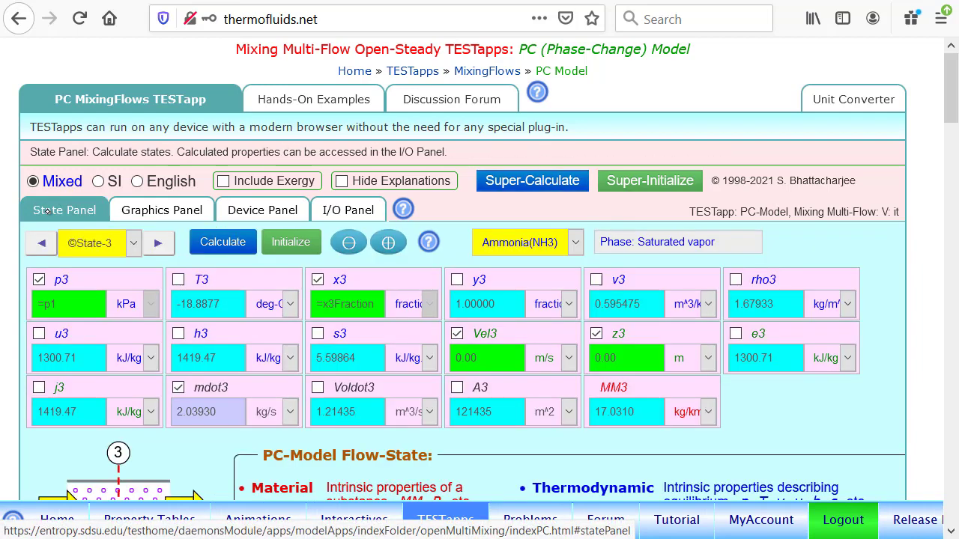
pyautogui.click(41, 241)
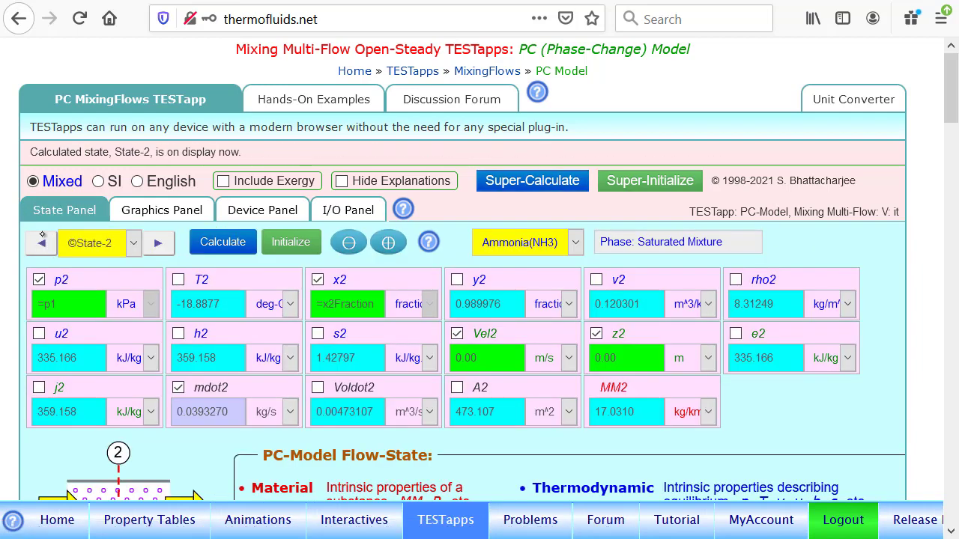
pyautogui.click(154, 244)
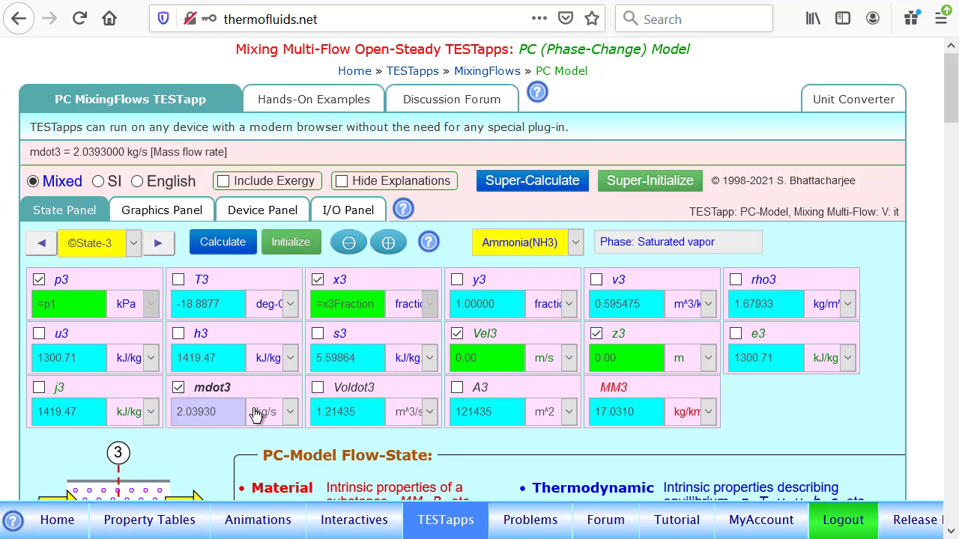
pyautogui.click(264, 210)
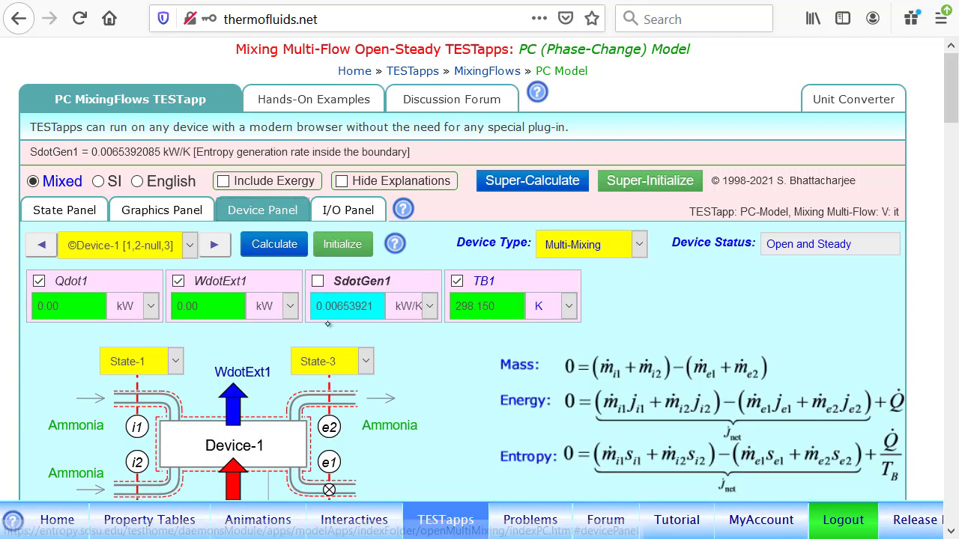
# Open the input/output code area and add an "answers" comment line below x3Fraction in the user-codes block
pyautogui.click(345, 212)
pyautogui.scroll(-1, 366, 389)
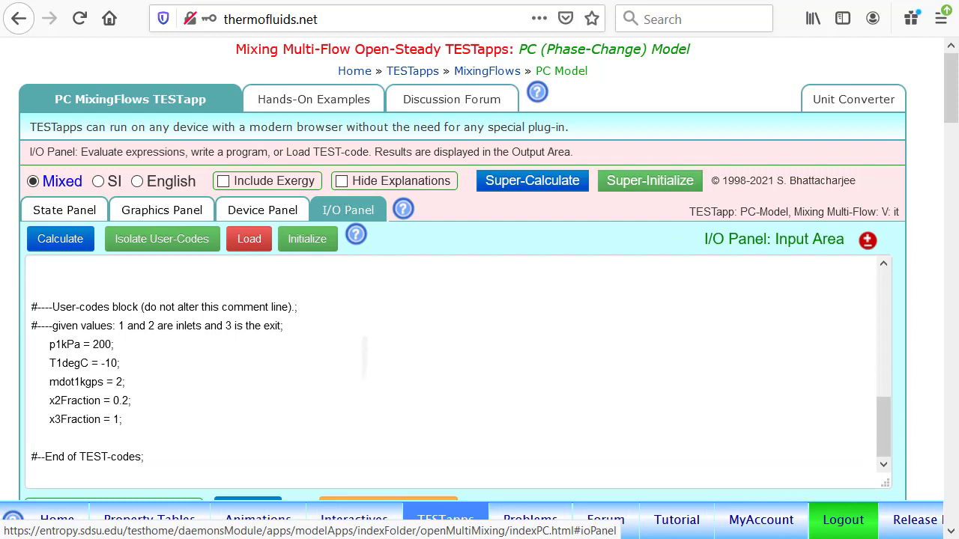
pyautogui.click(155, 416)
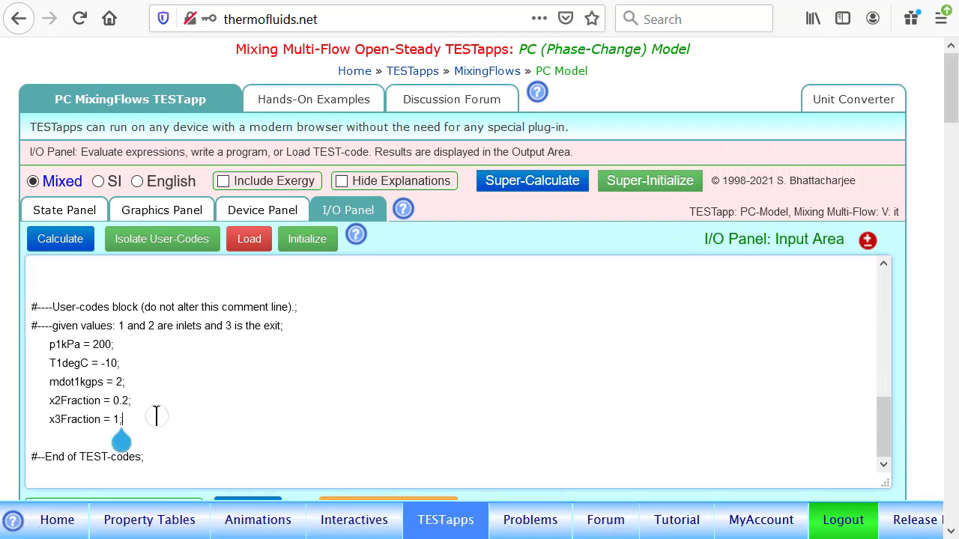
pyautogui.press('Return')
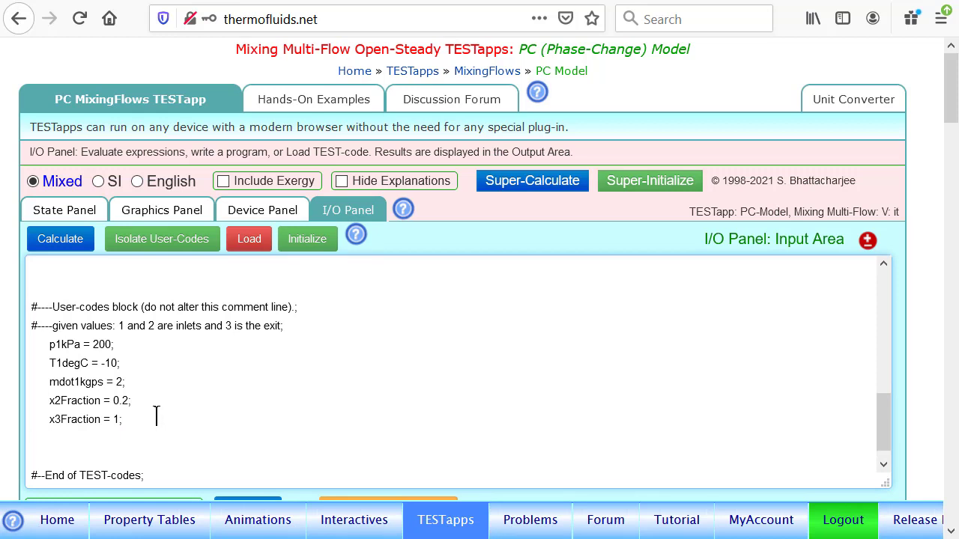
pyautogui.write('#   answers')
pyautogui.press('Return')
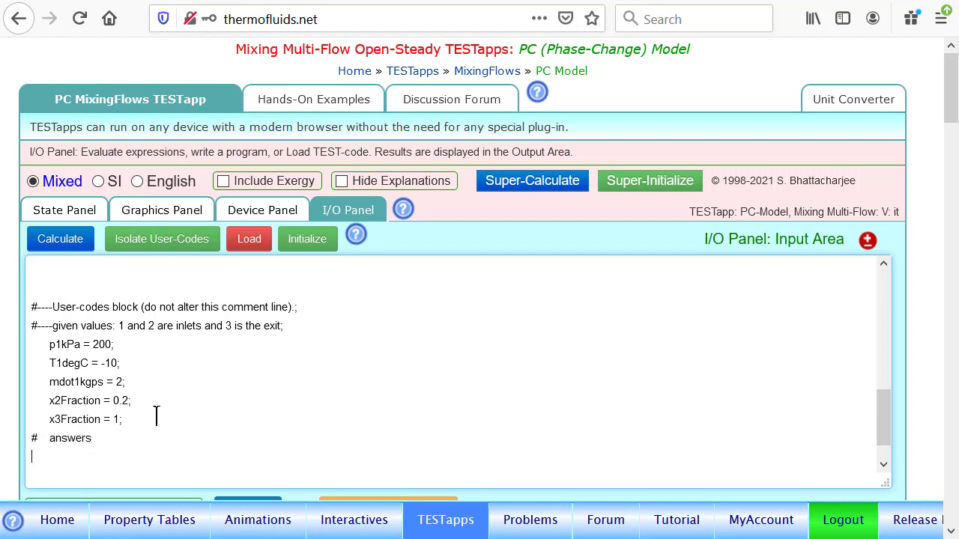
# Add the answer lines "mdotSatMixturekgps = mdot2; # part (a);" and "SdotGenkWpK = SdotGen1; # part (b);" to the user-codes block
pyautogui.write('mdotSatVaporkgps')
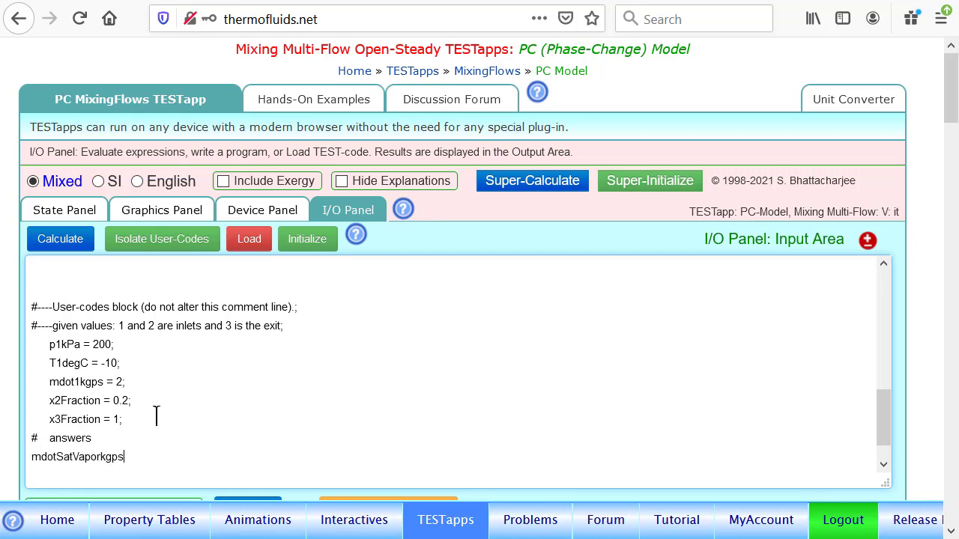
pyautogui.write(' = mdot')
pyautogui.write('12')
pyautogui.press('BackSpace')
pyautogui.press('BackSpace')
pyautogui.press('BackSpace')
pyautogui.write('2;')
pyautogui.click(557, 0)
pyautogui.scroll(-12, 460, 369)
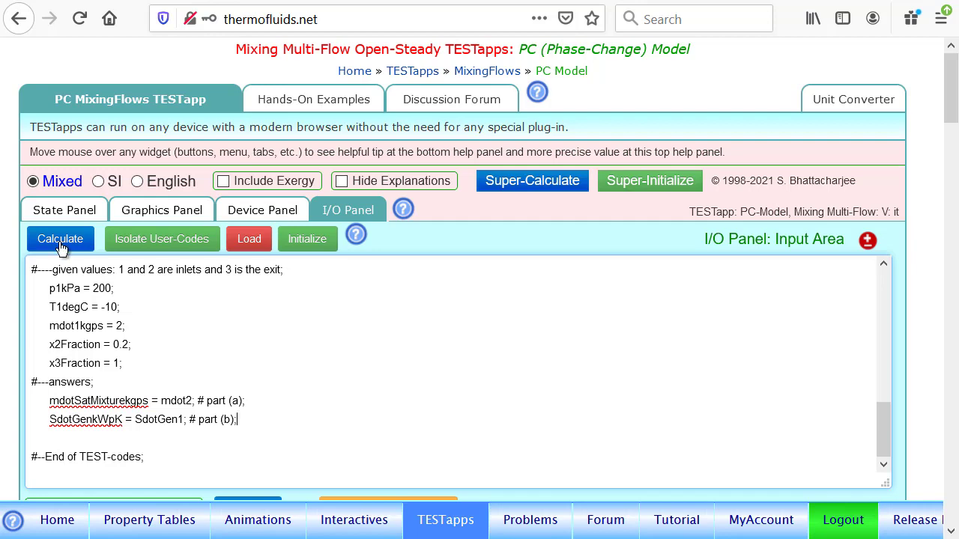
# Calculate the user codes, then examine the two answers in the output and the generated state and device definitions
pyautogui.scroll(-1, 542, 397)
pyautogui.scroll(-5, 541, 397)
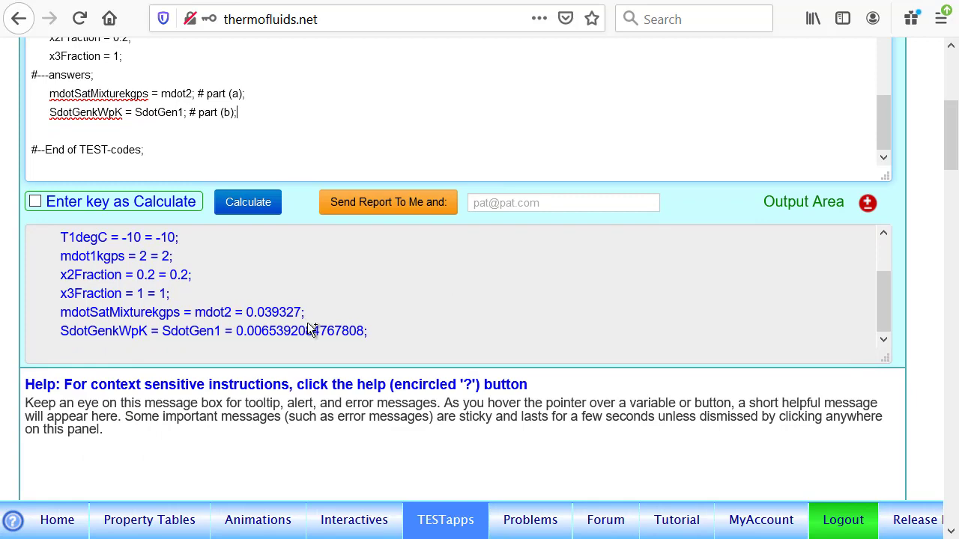
pyautogui.scroll(10, 563, 148)
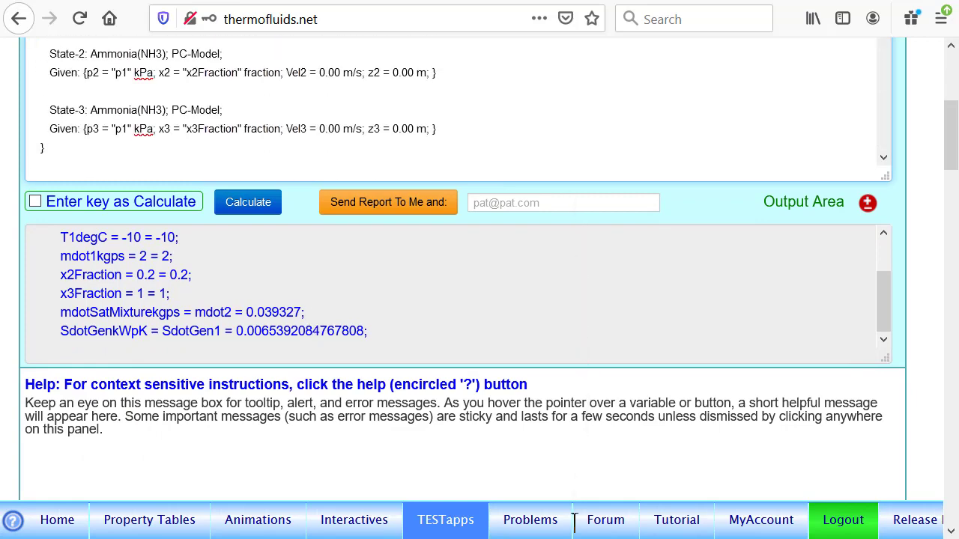
pyautogui.scroll(5, 501, 202)
pyautogui.scroll(-1, 505, 347)
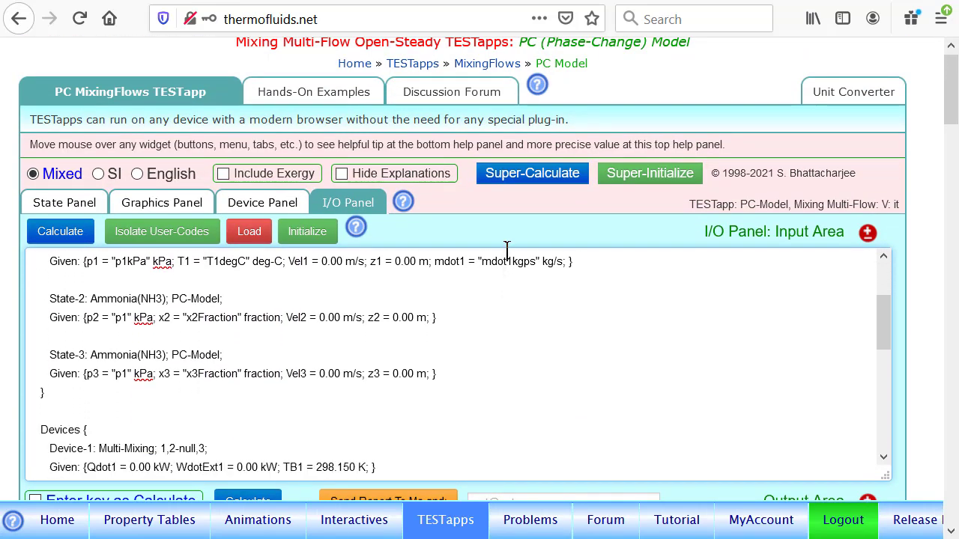
pyautogui.scroll(2, 504, 248)
pyautogui.scroll(1, 505, 323)
pyautogui.scroll(-8, 505, 330)
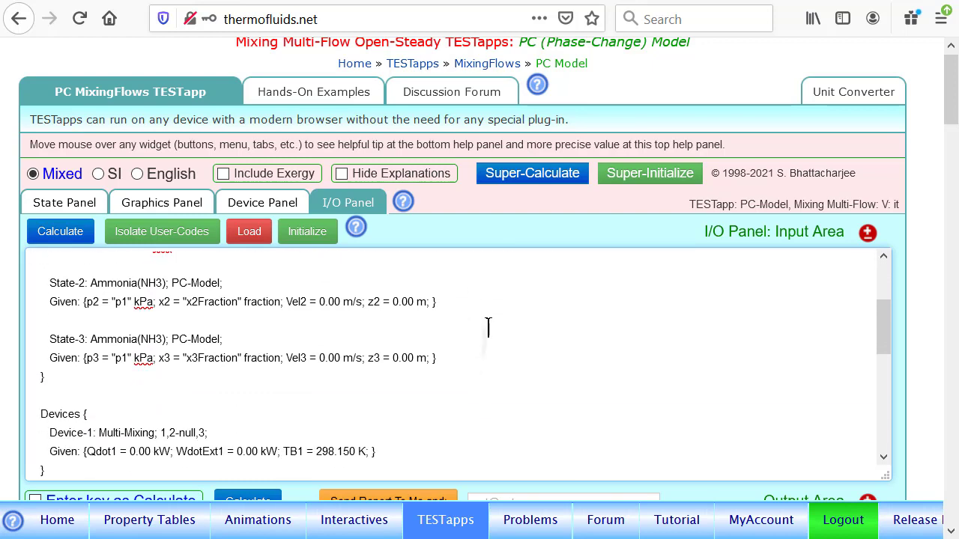
# Set T1degC to 0 in the user-codes block, then calculate the codes and run Super-Calculate
pyautogui.scroll(-1, 475, 337)
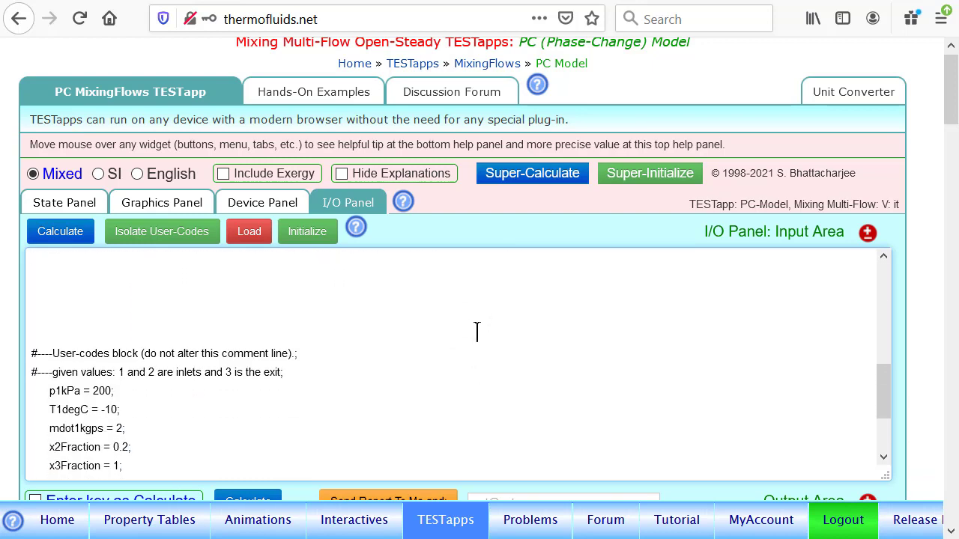
pyautogui.click(109, 407)
pyautogui.press('BackSpace')
pyautogui.press('Delete')
pyautogui.click(60, 234)
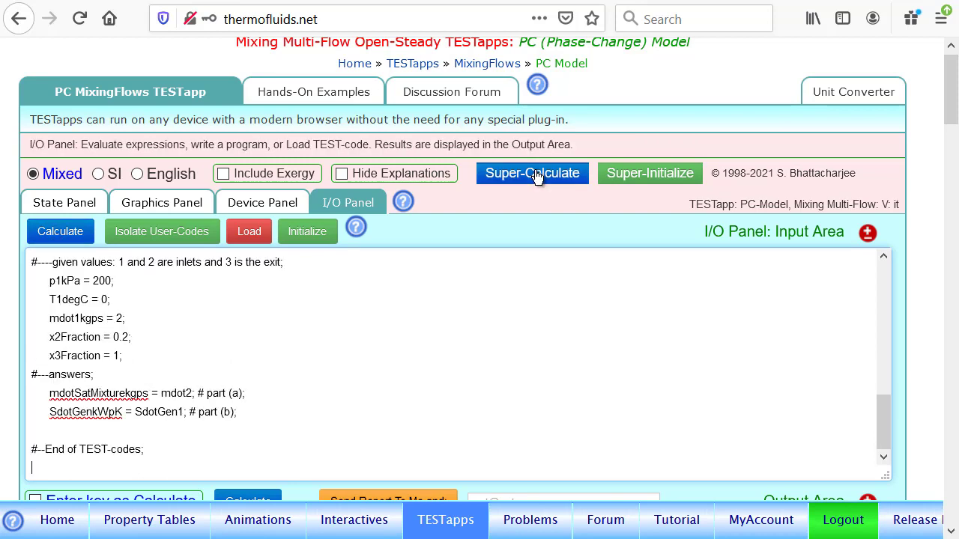
# Check mdotSatMixturekgps and SdotGenkWpK in the detailed output for the changed inlet temperature, then return to the input codes
pyautogui.scroll(-1, 536, 390)
pyautogui.scroll(-5, 544, 276)
pyautogui.scroll(-6, 375, 376)
pyautogui.scroll(-5, 352, 365)
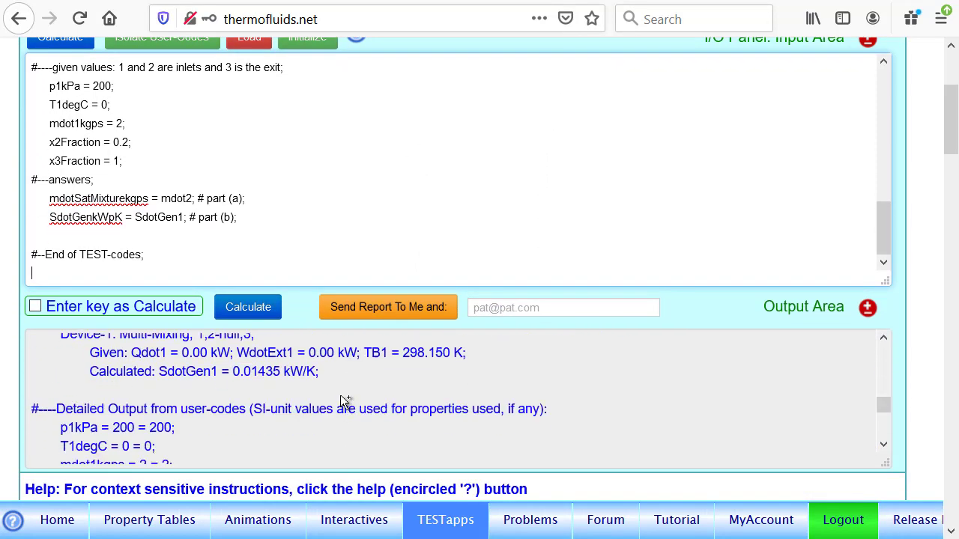
pyautogui.scroll(-2, 325, 358)
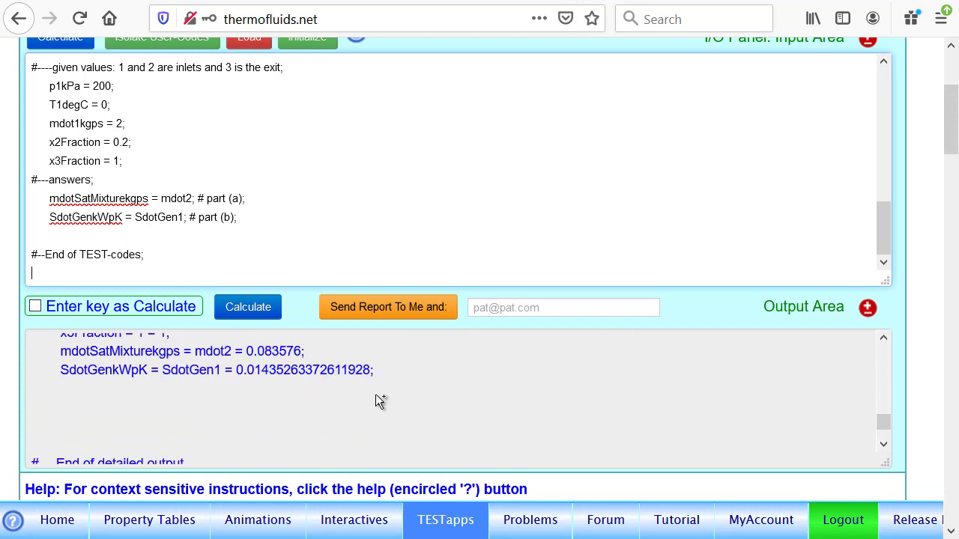
pyautogui.scroll(6, 376, 394)
pyautogui.scroll(6, 394, 458)
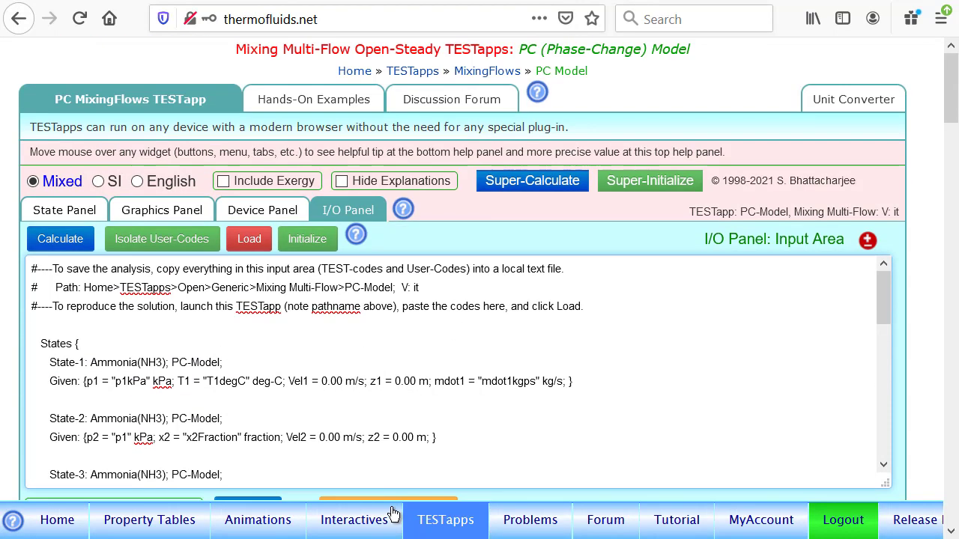